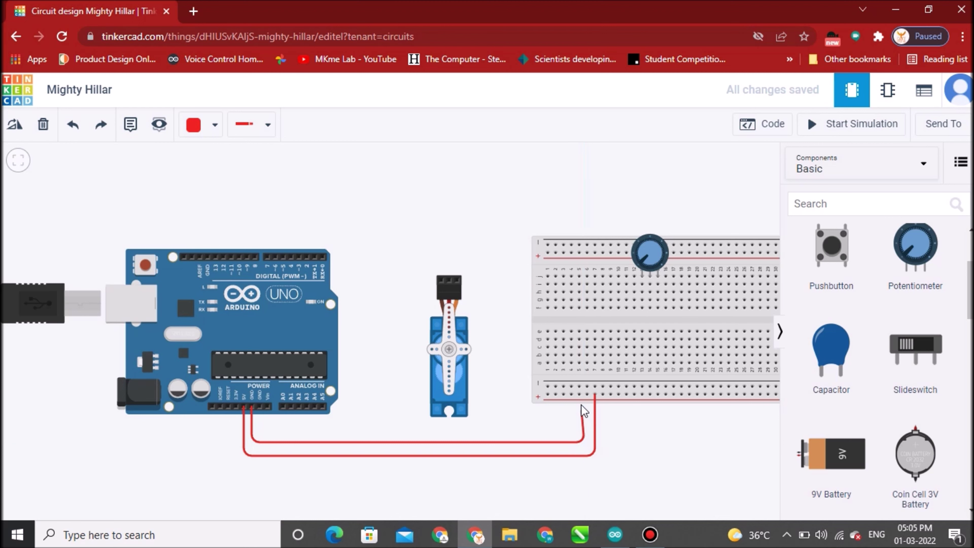
Finish the Arduino GND wire on the breadboard's lower negative rail, straighten its bend, and colour it black.
{"action": "left_click", "coordinate": [588, 387]}
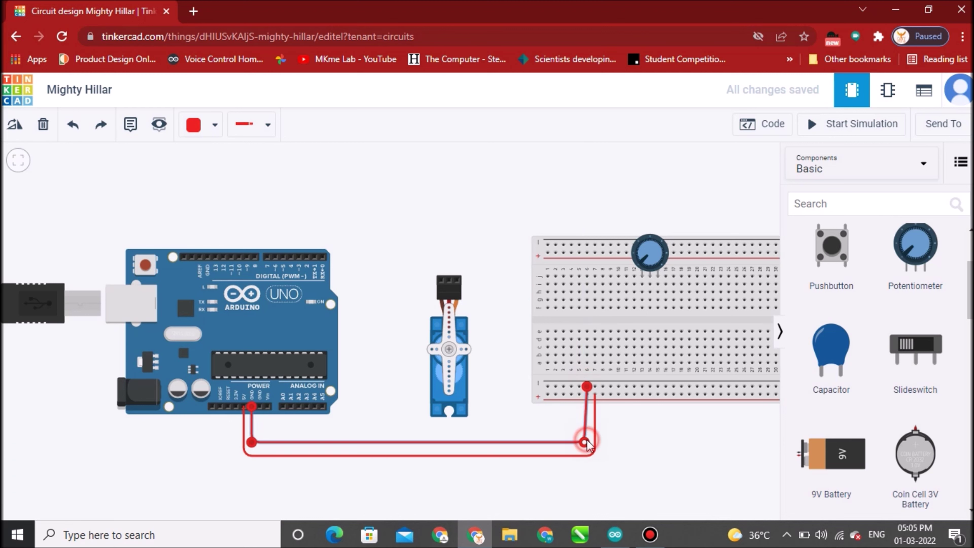
{"action": "left_click_drag", "start_coordinate": [586, 442], "coordinate": [588, 441]}
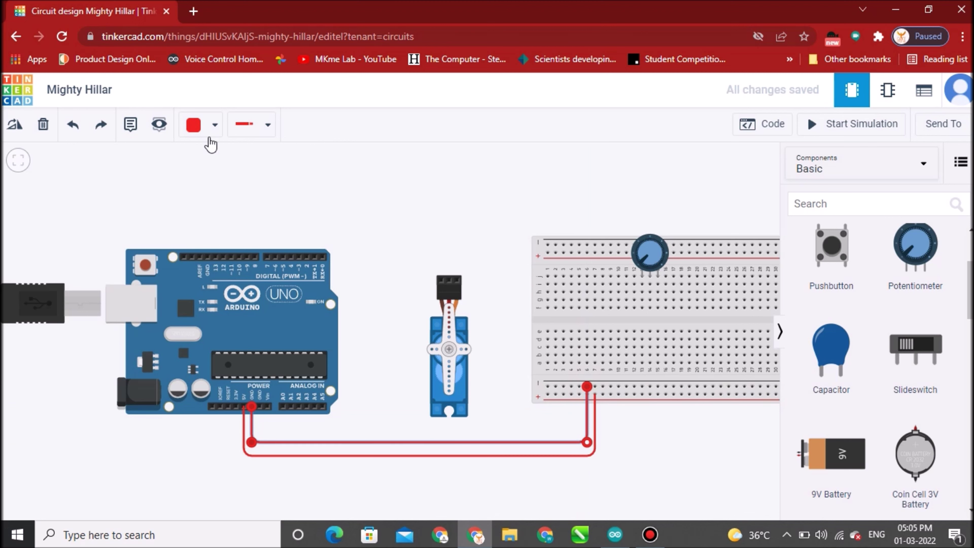
{"action": "left_click", "coordinate": [215, 125]}
{"action": "left_click", "coordinate": [225, 177]}
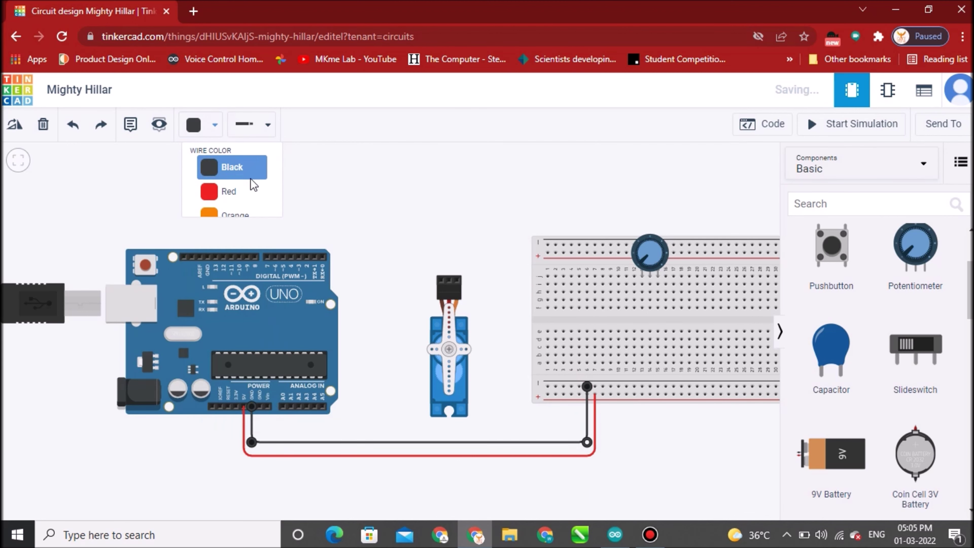
{"action": "left_click", "coordinate": [400, 168]}
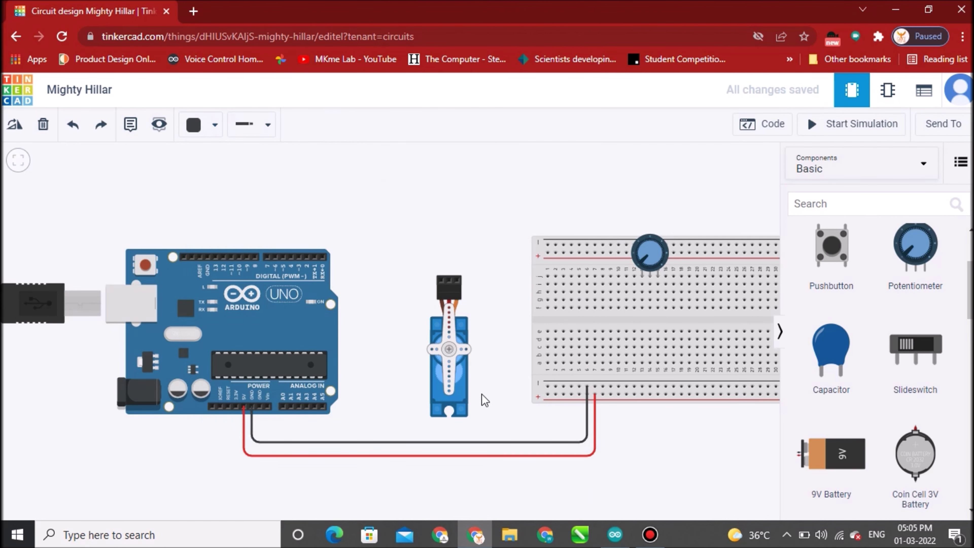
Connect the breadboard's lower and upper positive rails with a vertical red wire near column 2.
{"action": "scroll", "coordinate": [632, 359], "scroll_direction": "up", "scroll_amount": 2}
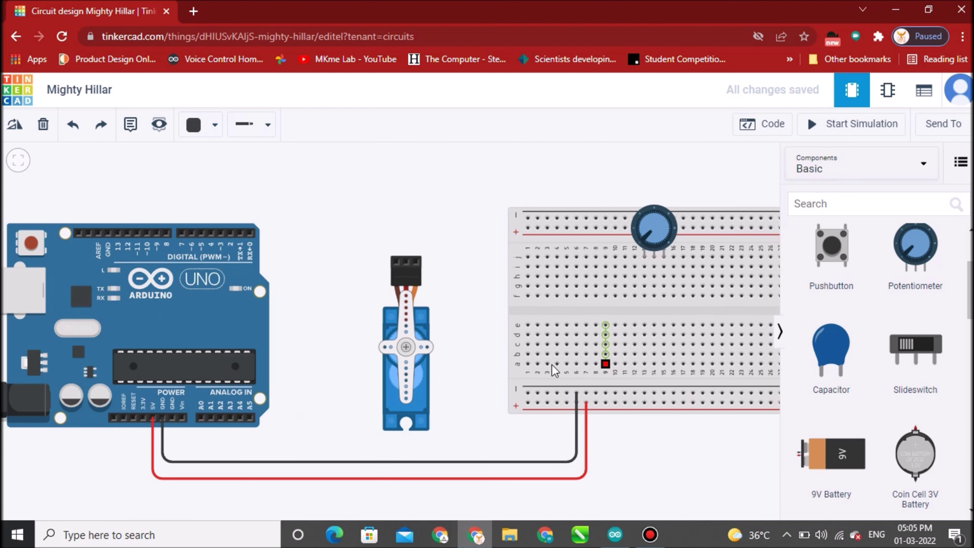
{"action": "left_click", "coordinate": [537, 402]}
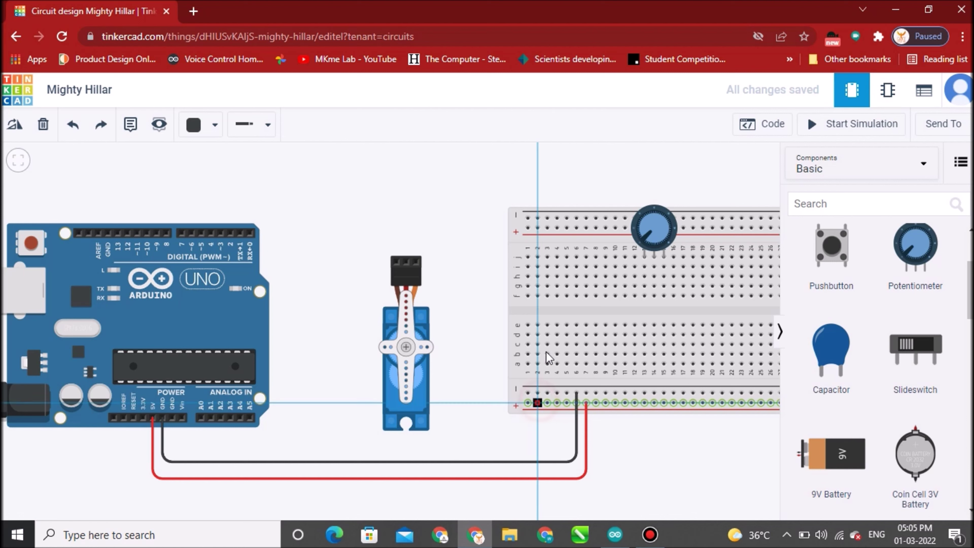
{"action": "left_click", "coordinate": [539, 228]}
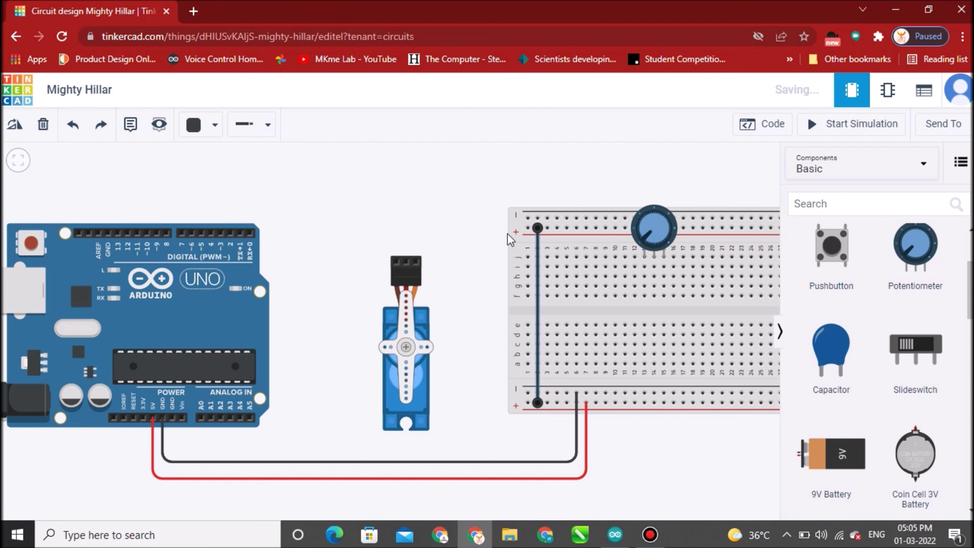
{"action": "left_click", "coordinate": [214, 125]}
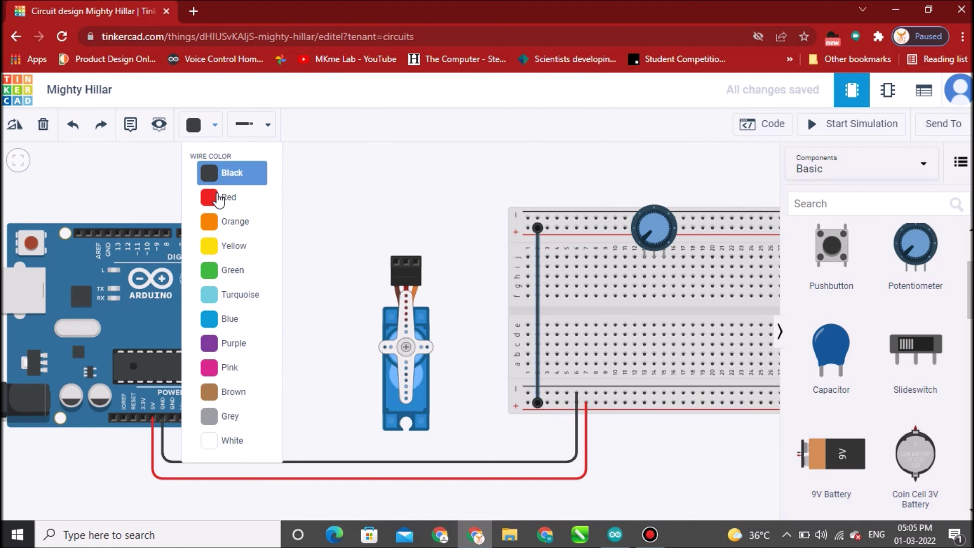
{"action": "left_click", "coordinate": [215, 196]}
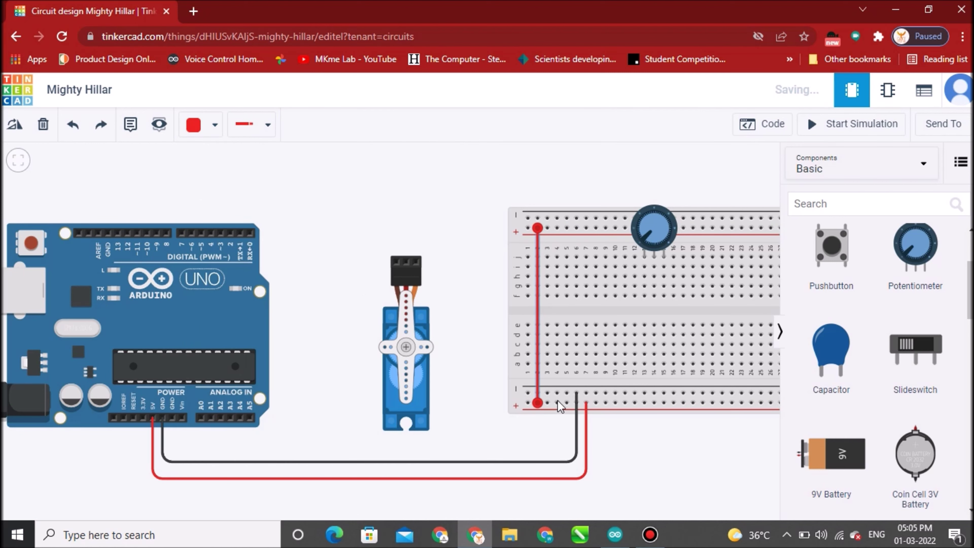
Connect the breadboard's lower and upper negative rails with a vertical black wire near column 4.
{"action": "left_click", "coordinate": [558, 393]}
{"action": "left_click", "coordinate": [557, 325]}
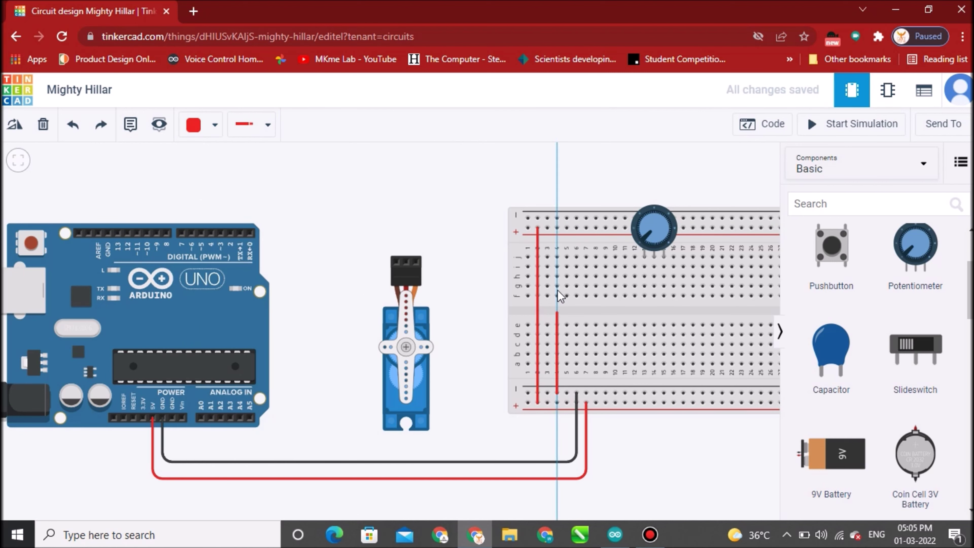
{"action": "left_click", "coordinate": [558, 217]}
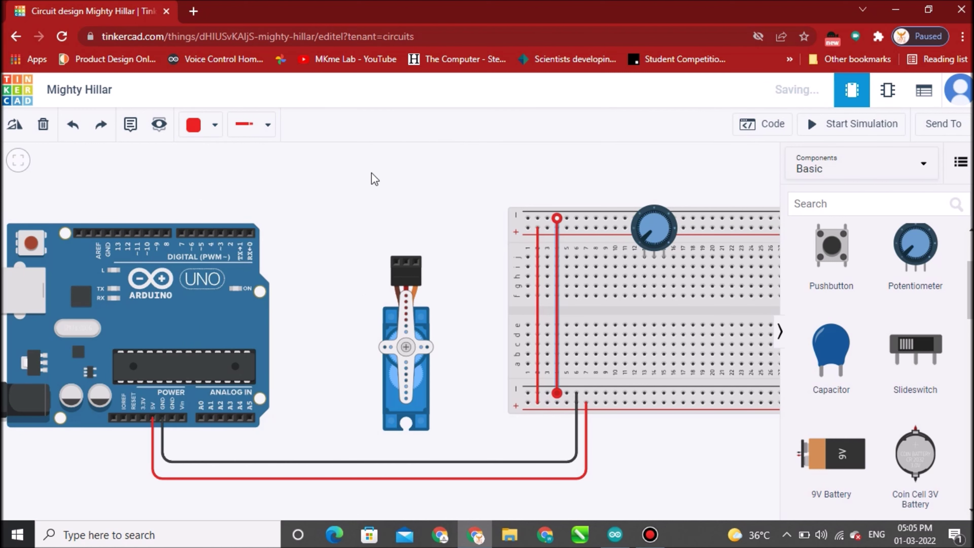
{"action": "left_click", "coordinate": [215, 125]}
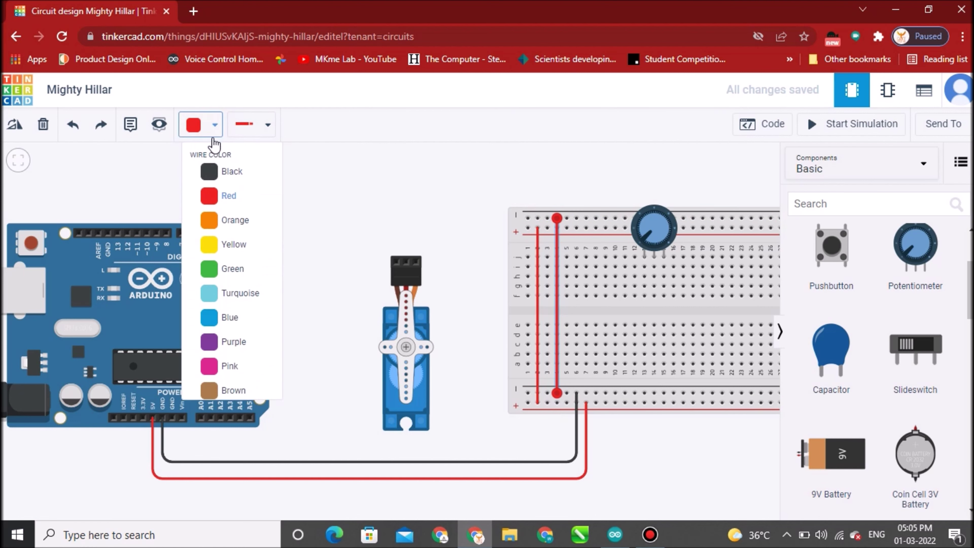
{"action": "left_click", "coordinate": [218, 171]}
{"action": "left_click", "coordinate": [370, 171]}
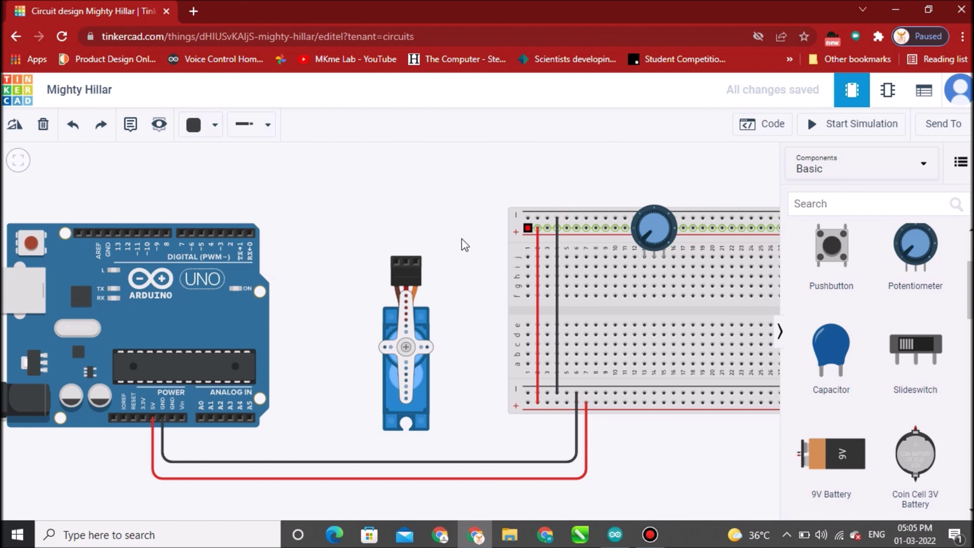
Wire the servo's signal pin to Arduino digital pin 9, routing it above the board, and colour the wire orange.
{"action": "left_click", "coordinate": [418, 265]}
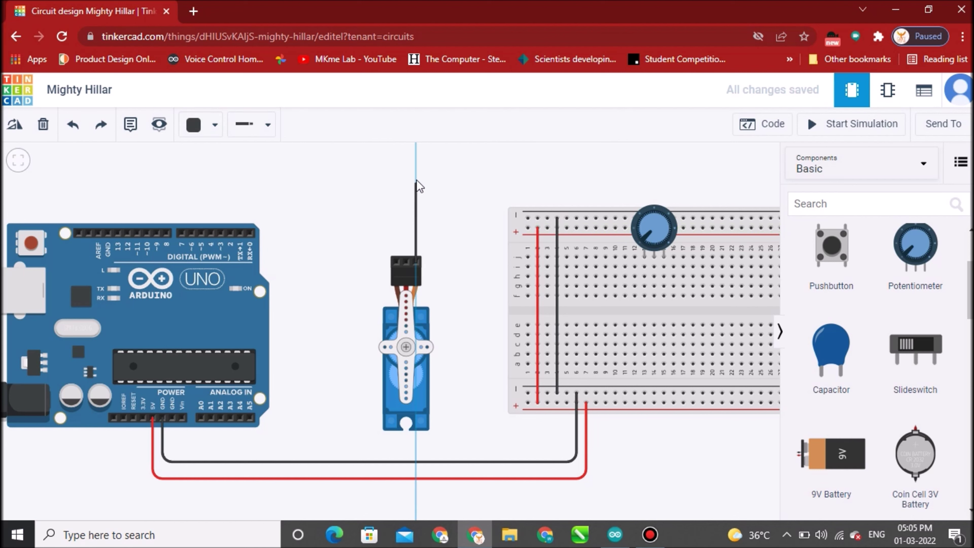
{"action": "left_click", "coordinate": [417, 174]}
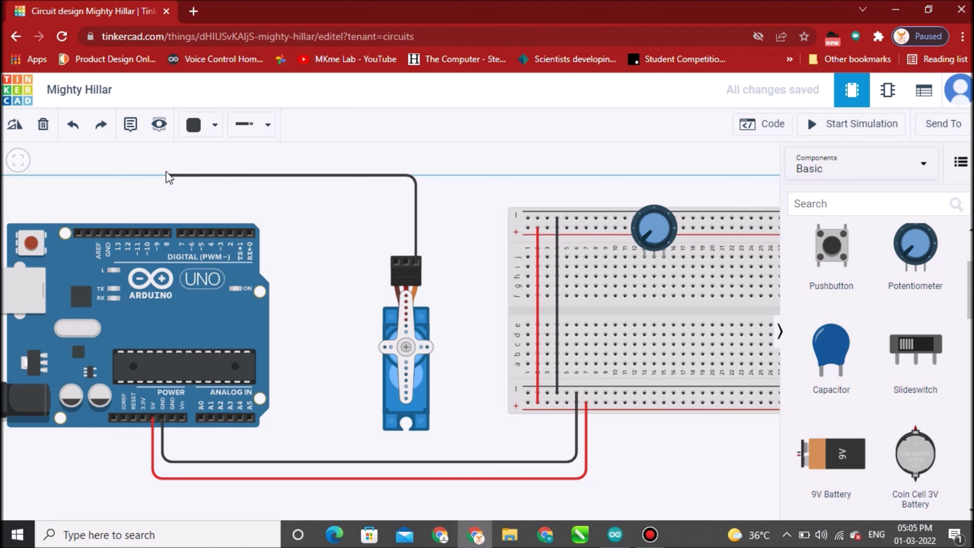
{"action": "left_click", "coordinate": [156, 175]}
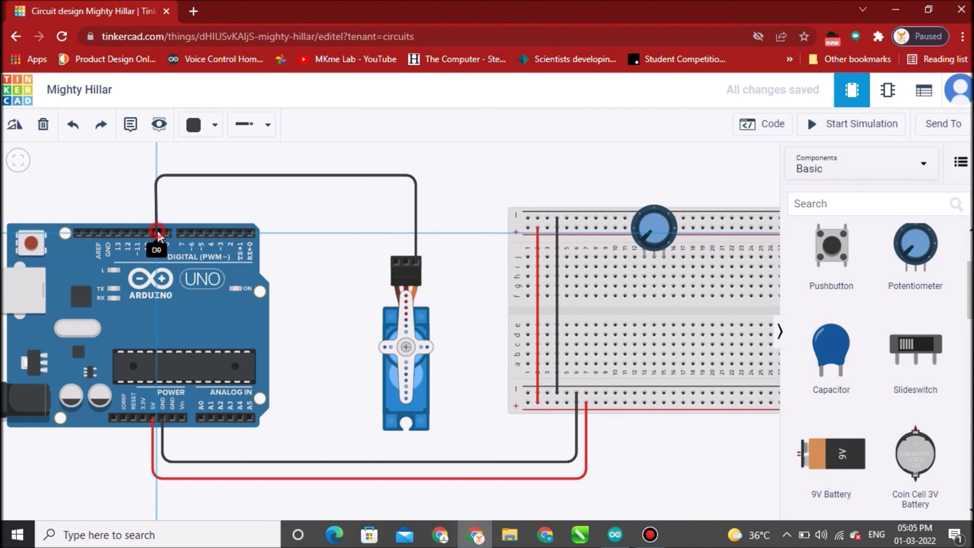
{"action": "left_click", "coordinate": [184, 225]}
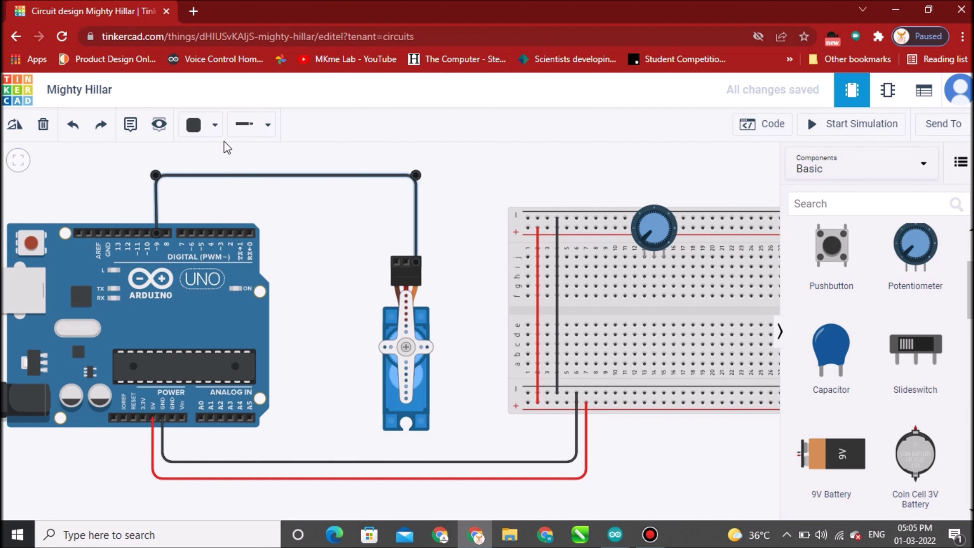
{"action": "left_click", "coordinate": [214, 124]}
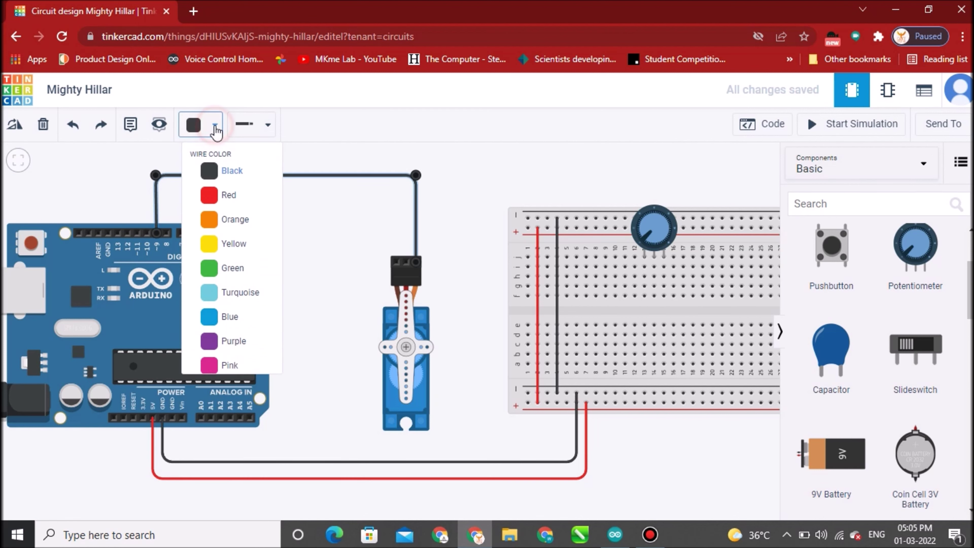
{"action": "left_click", "coordinate": [211, 220]}
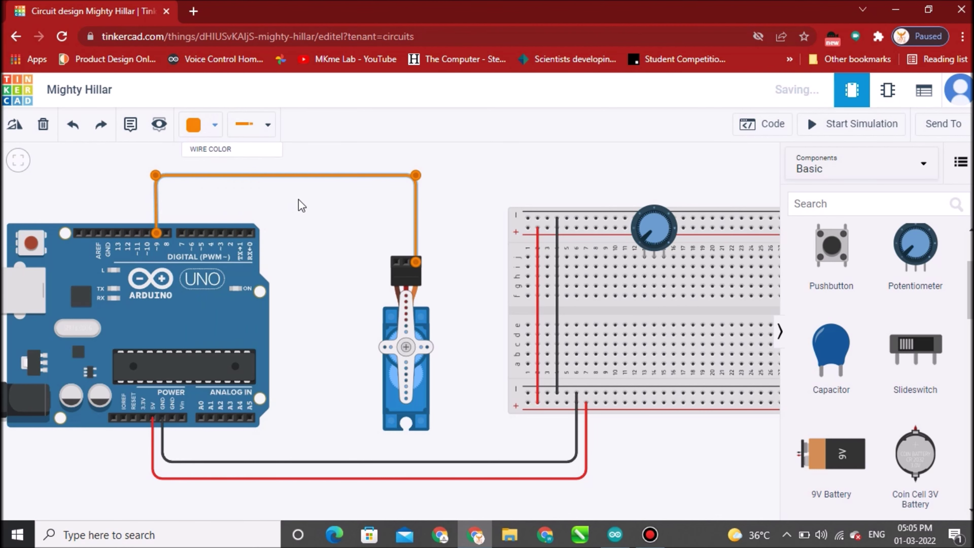
Wire the servo's Power pin to the upper positive rail, level its horizontal run, and colour the wire red.
{"action": "left_click", "coordinate": [405, 261]}
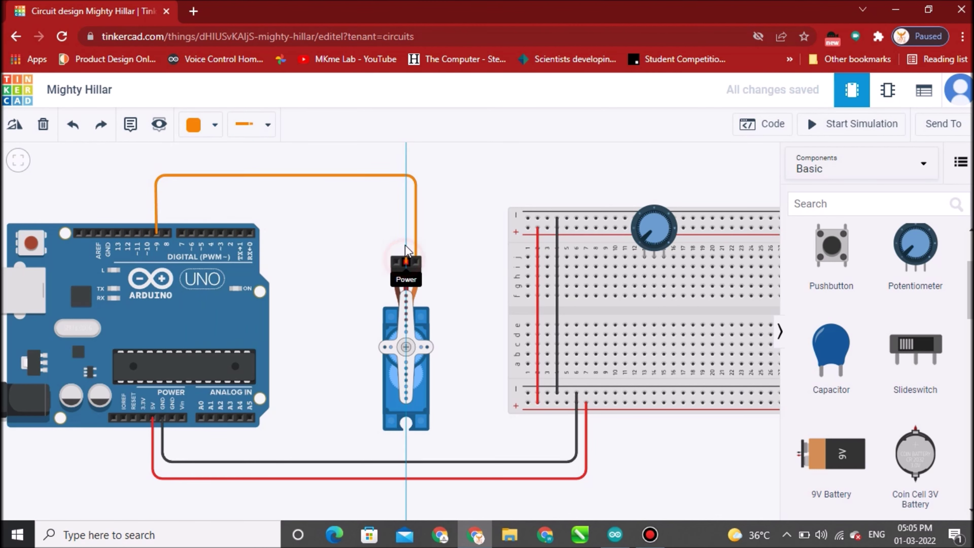
{"action": "left_click", "coordinate": [406, 218]}
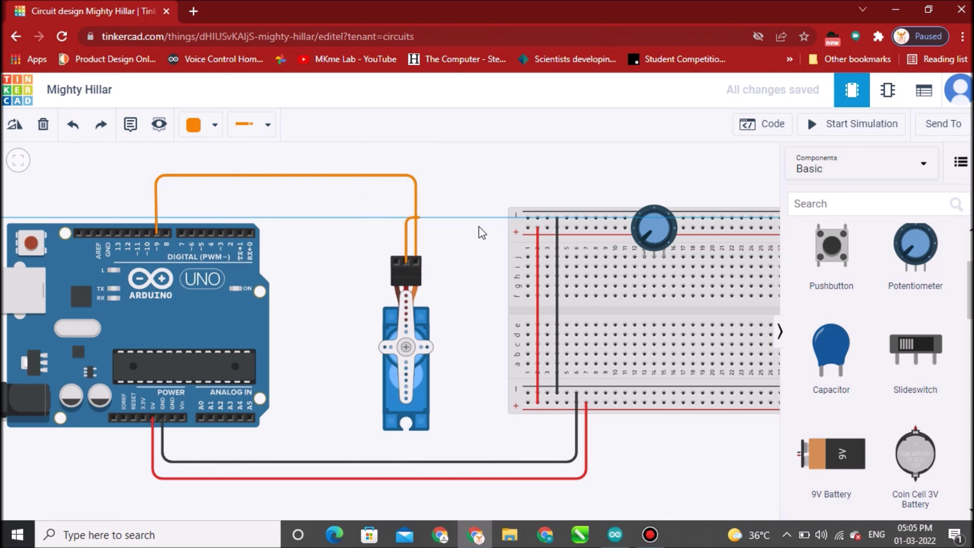
{"action": "left_click", "coordinate": [528, 227]}
{"action": "left_click_drag", "start_coordinate": [406, 217], "coordinate": [406, 228]}
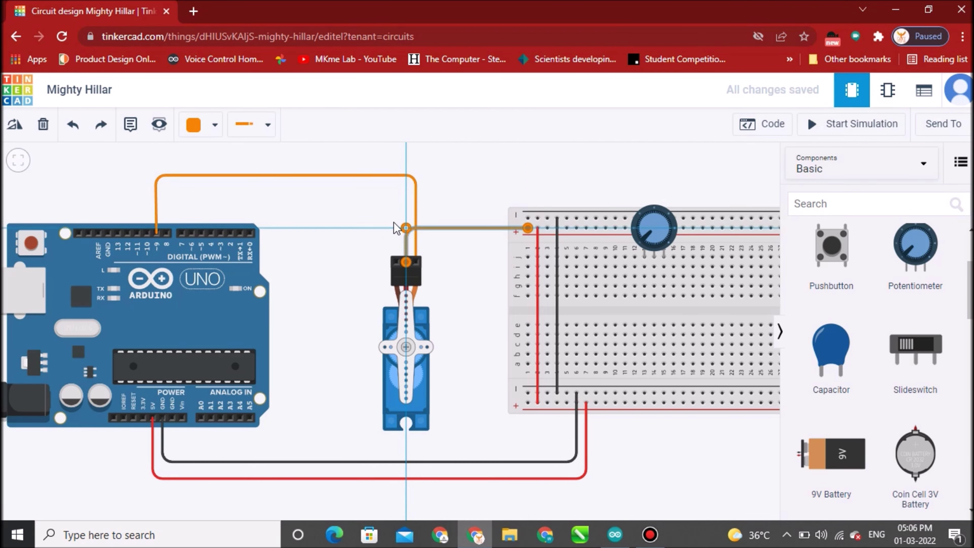
{"action": "left_click", "coordinate": [210, 129]}
{"action": "left_click", "coordinate": [216, 196]}
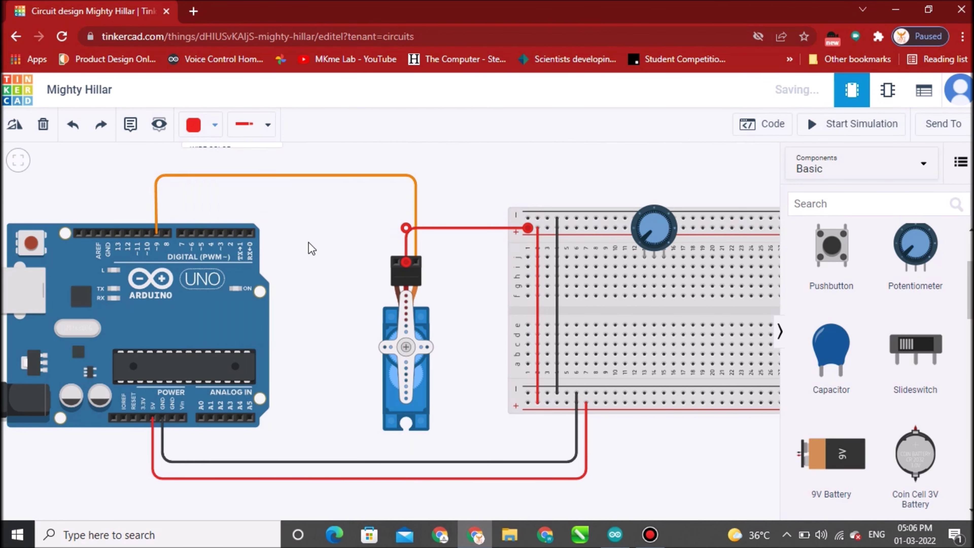
Wire the servo's Ground pin to the upper negative rail, level its horizontal run, and colour the wire black.
{"action": "left_click", "coordinate": [396, 262]}
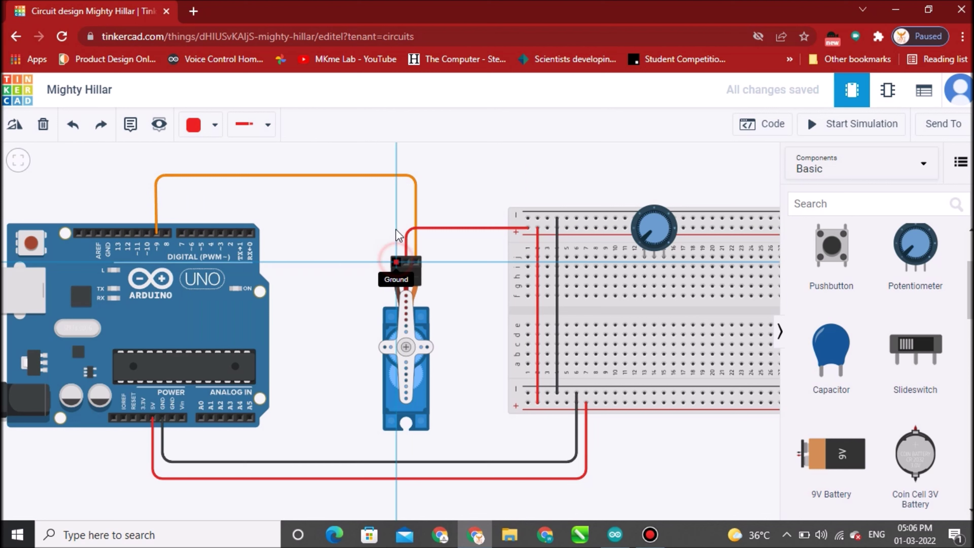
{"action": "left_click", "coordinate": [396, 214]}
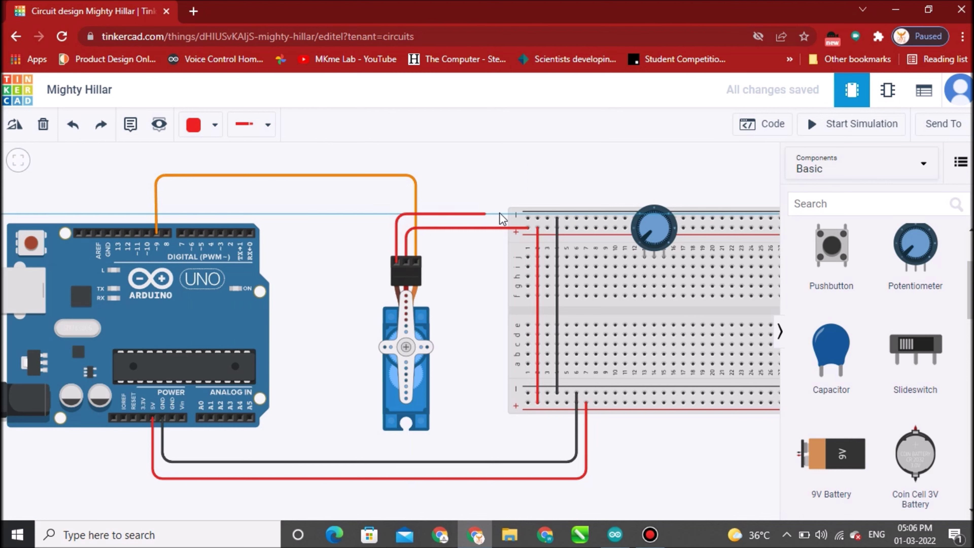
{"action": "left_click", "coordinate": [526, 217]}
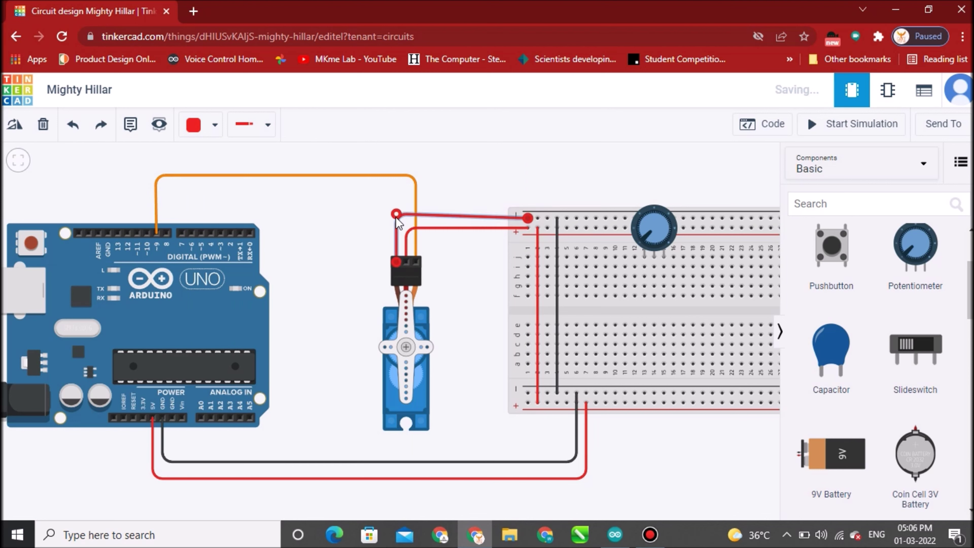
{"action": "left_click_drag", "start_coordinate": [396, 215], "coordinate": [395, 219]}
{"action": "left_click", "coordinate": [214, 126]}
{"action": "left_click", "coordinate": [224, 178]}
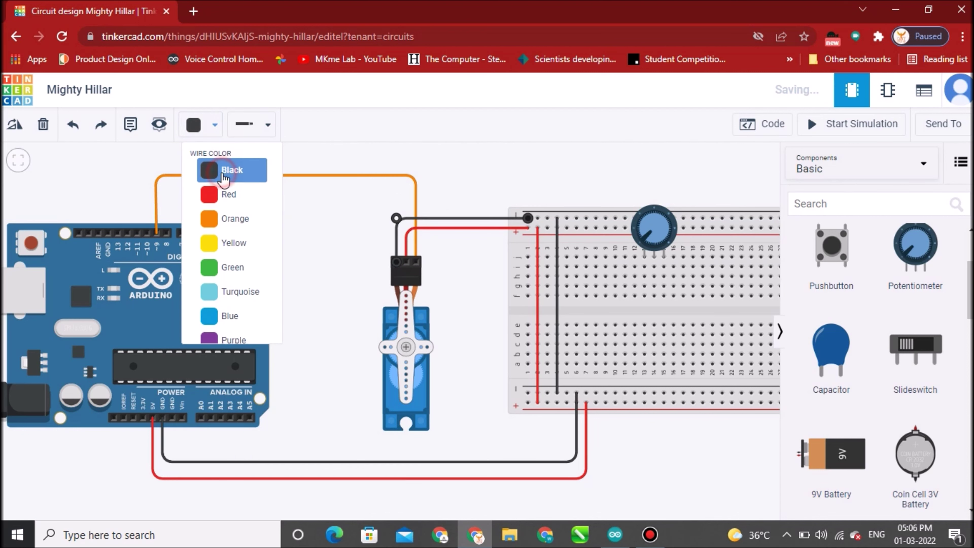
{"action": "left_click", "coordinate": [351, 241]}
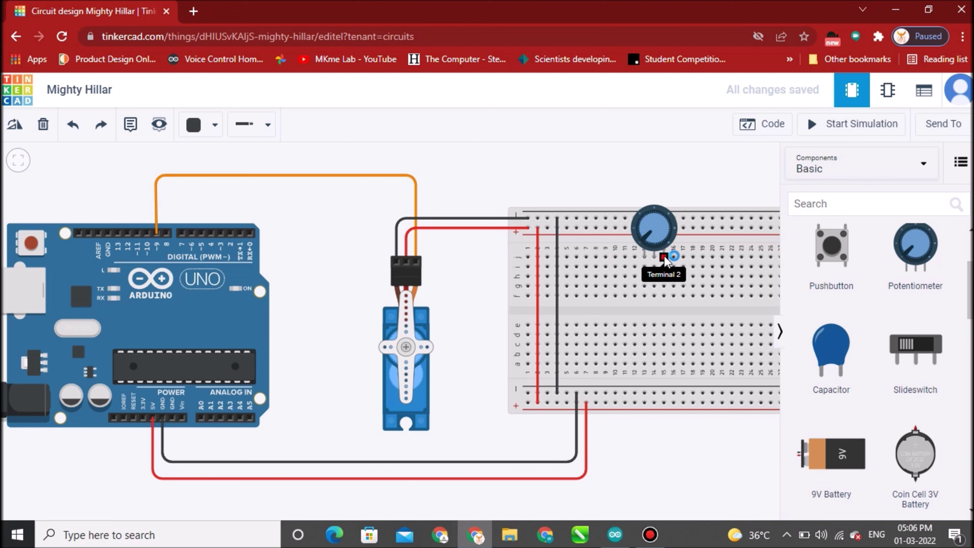
Connect the lower positive rail to row f of column 13, under the potentiometer's first pin, with a red wire.
{"action": "left_click", "coordinate": [606, 227]}
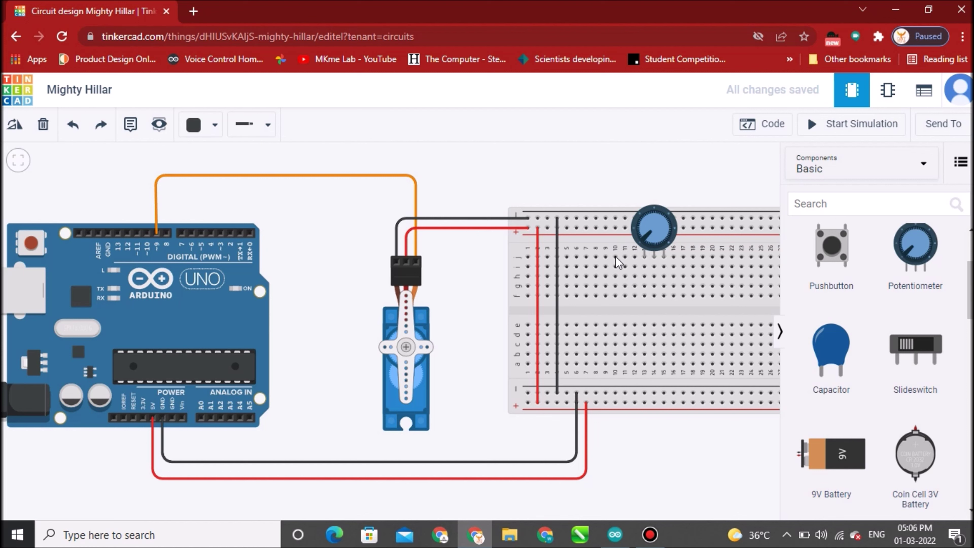
{"action": "key", "text": "Escape"}
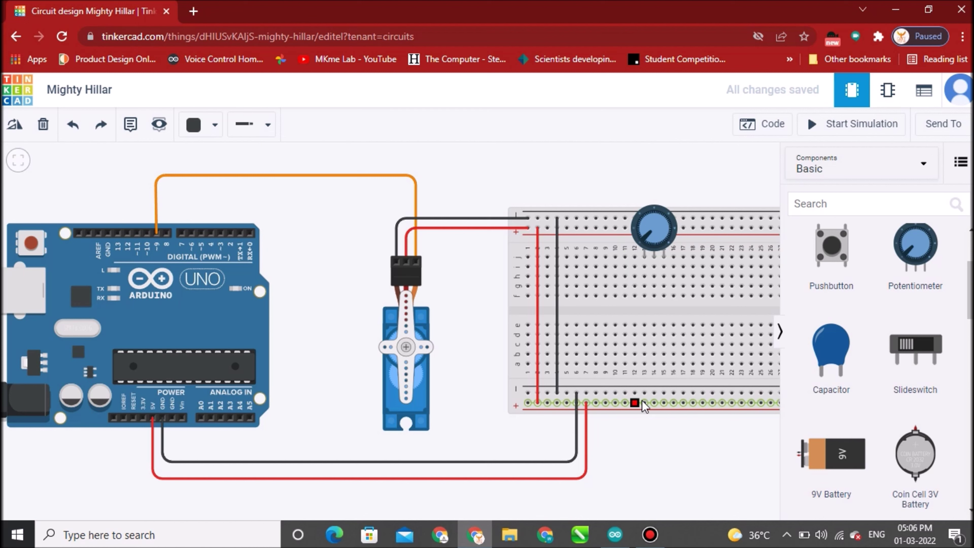
{"action": "left_click", "coordinate": [643, 402]}
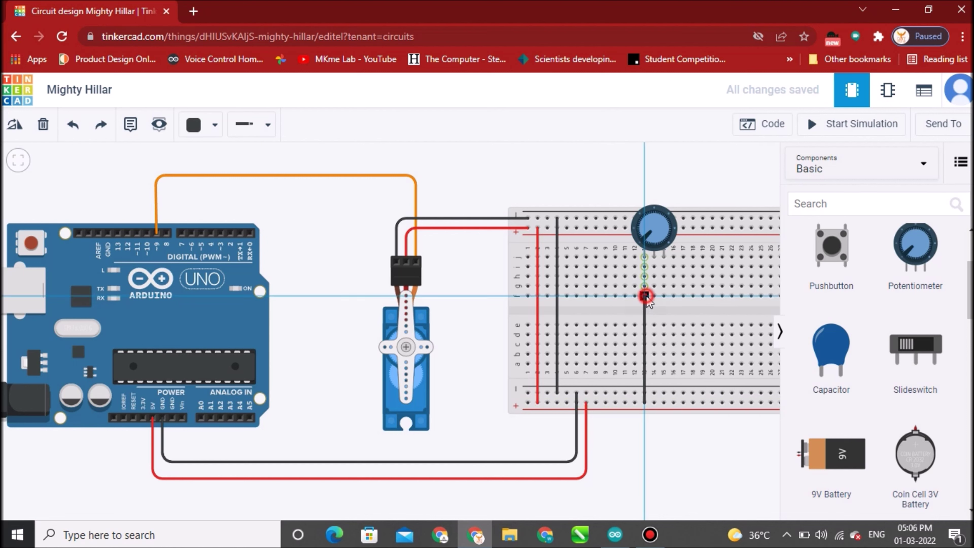
{"action": "left_click", "coordinate": [645, 296]}
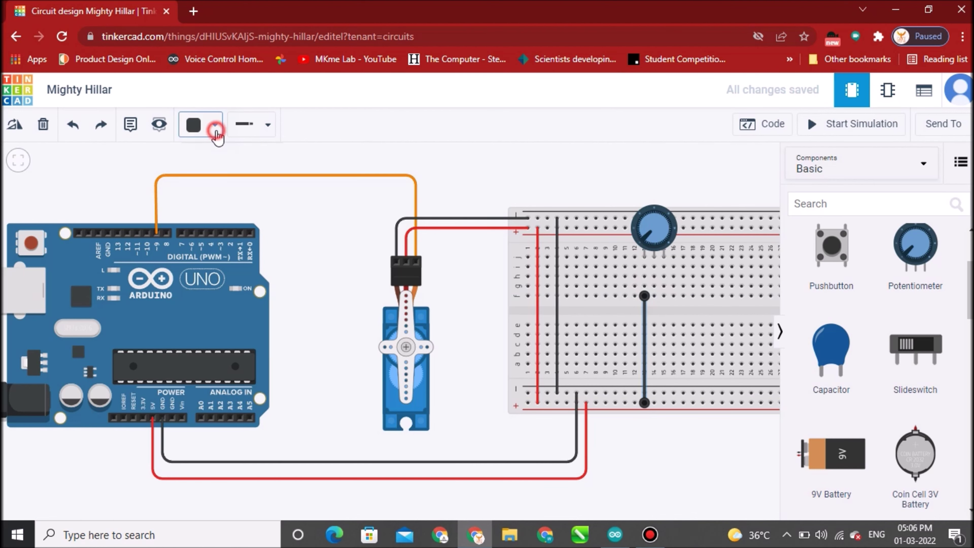
{"action": "left_click", "coordinate": [214, 124]}
{"action": "left_click", "coordinate": [226, 193]}
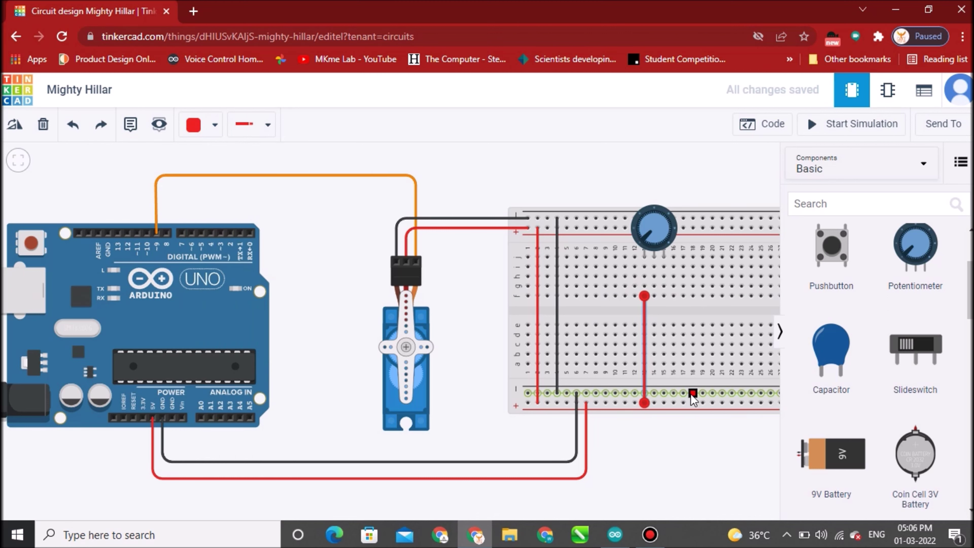
Wire the lower negative rail straight up to row g of column 15, under the potentiometer's third pin, and colour the wire black.
{"action": "left_click", "coordinate": [684, 393]}
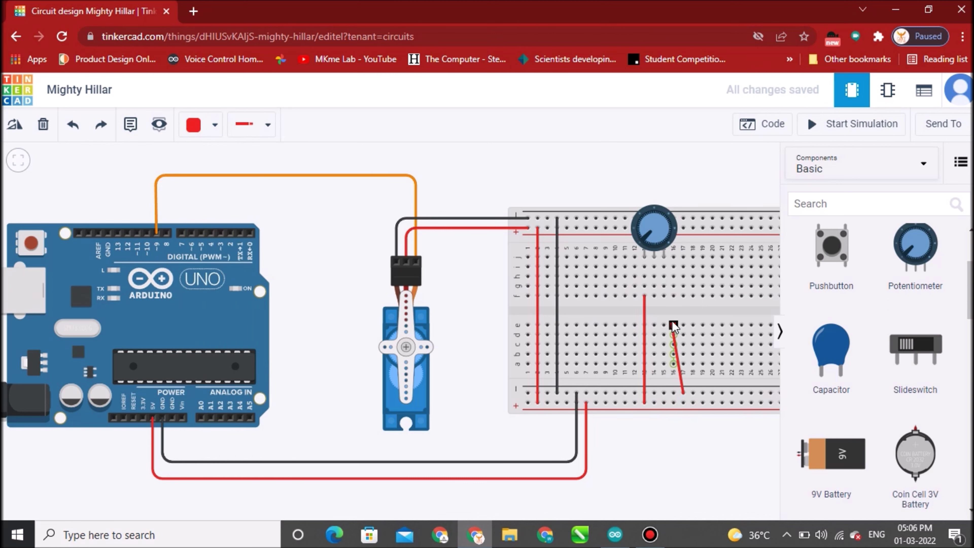
{"action": "left_click", "coordinate": [664, 286]}
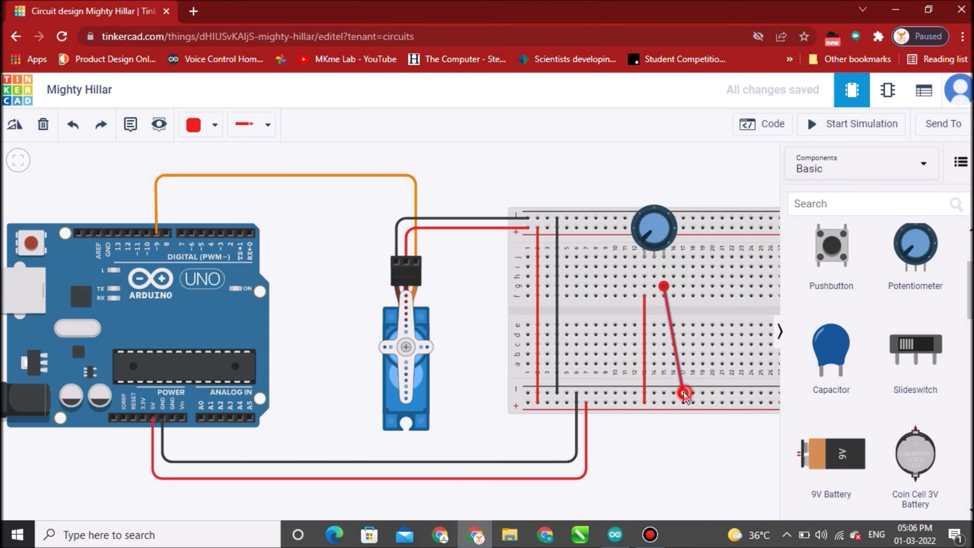
{"action": "left_click_drag", "start_coordinate": [684, 393], "coordinate": [671, 396]}
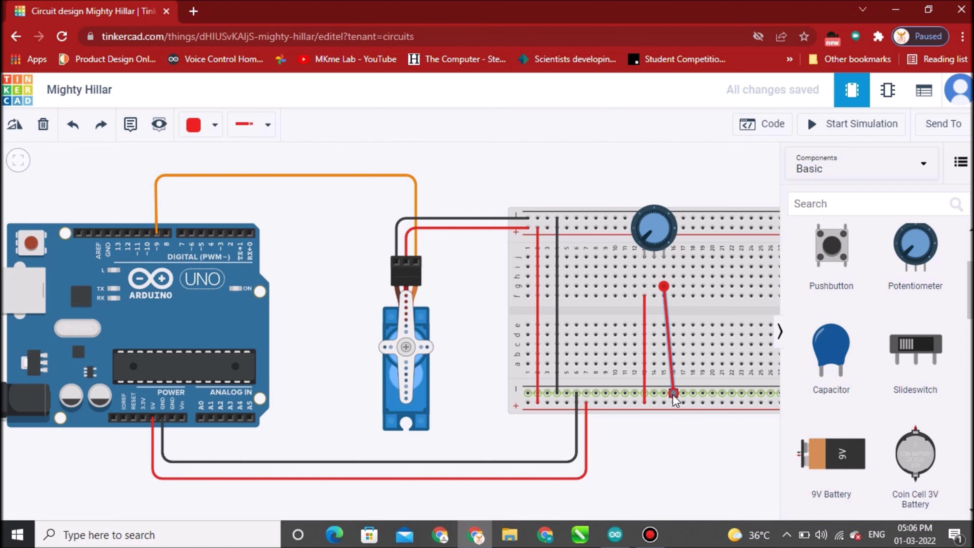
{"action": "left_click_drag", "start_coordinate": [672, 394], "coordinate": [668, 395]}
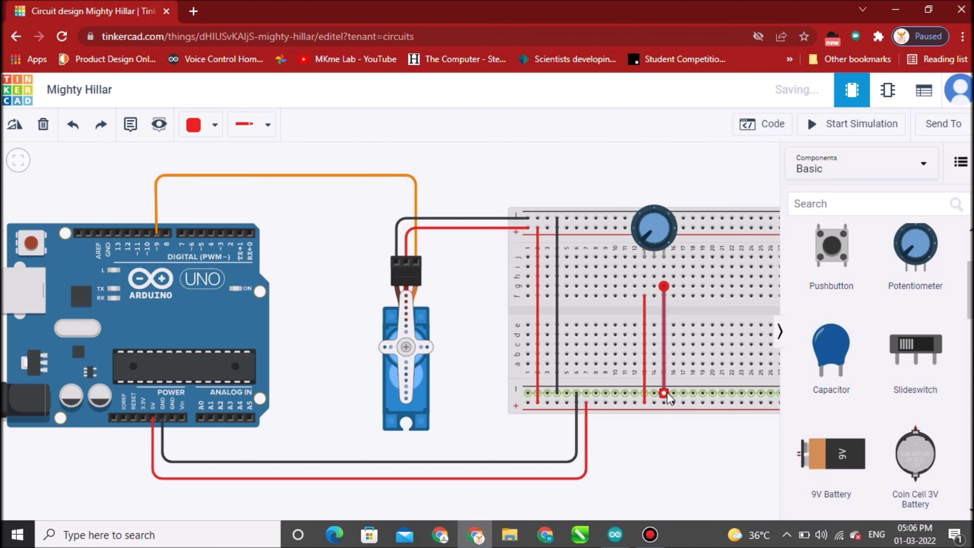
{"action": "left_click", "coordinate": [197, 127]}
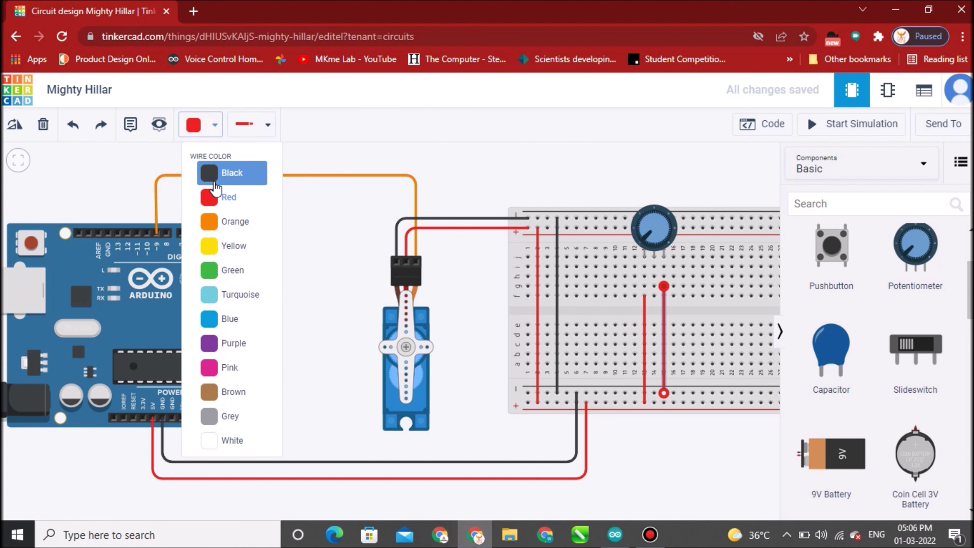
{"action": "left_click", "coordinate": [217, 180]}
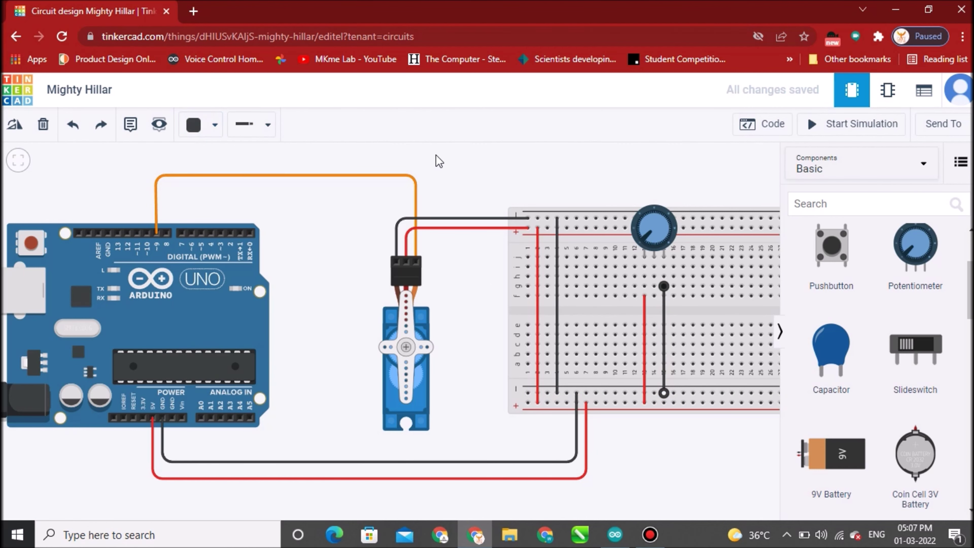
{"action": "left_click", "coordinate": [437, 155]}
Wire row i of column 14, under the potentiometer's middle pin, to Arduino pin A0, routing it below the boards, and colour it yellow.
{"action": "left_click", "coordinate": [655, 267]}
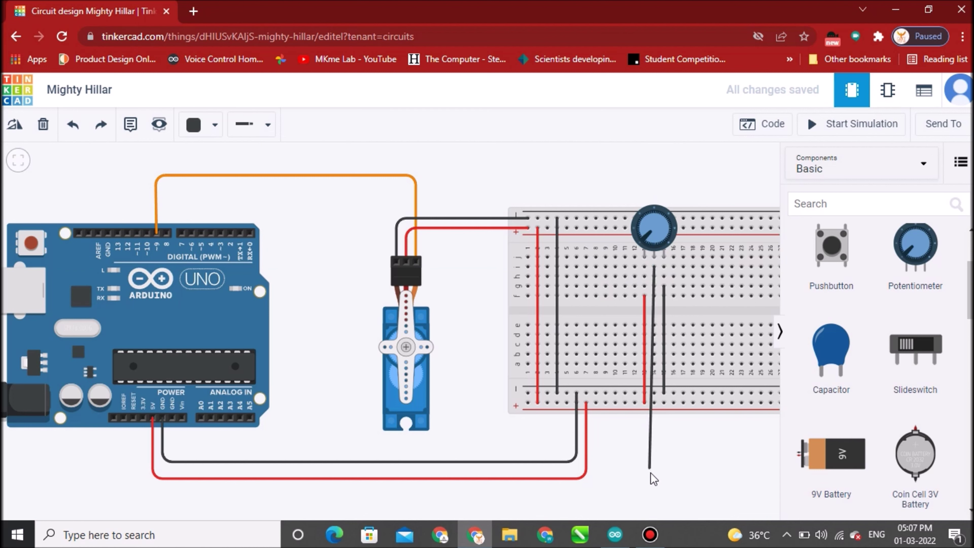
{"action": "left_click", "coordinate": [658, 443]}
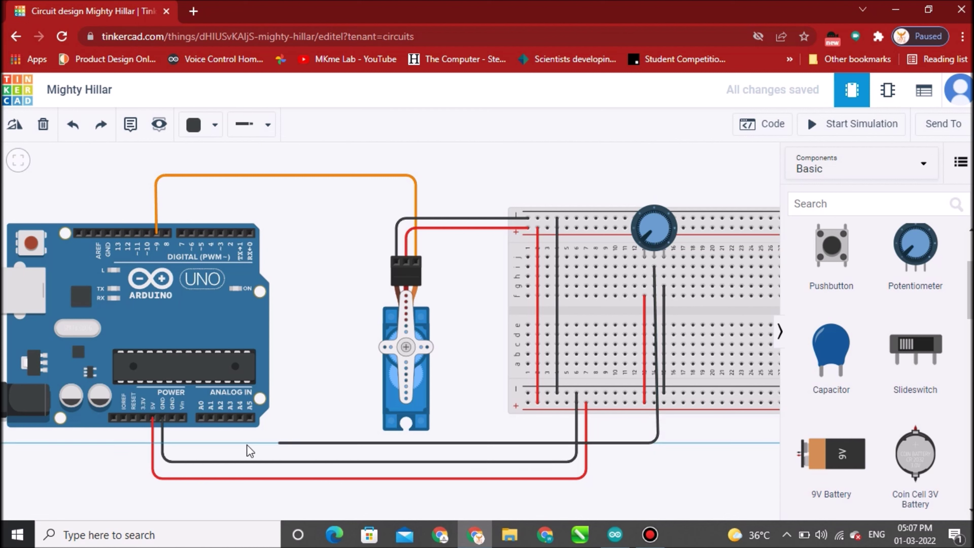
{"action": "left_click", "coordinate": [198, 445]}
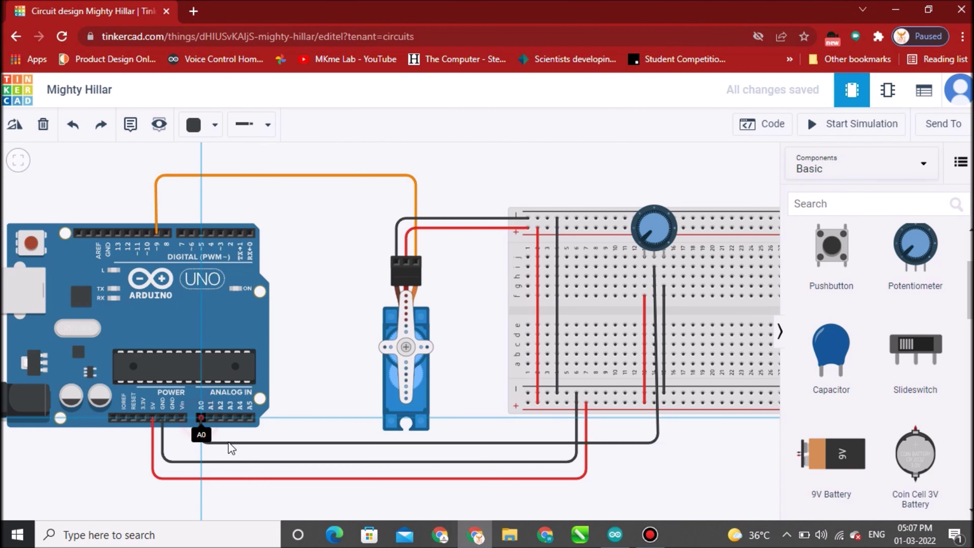
{"action": "left_click", "coordinate": [201, 419]}
{"action": "left_click", "coordinate": [215, 124]}
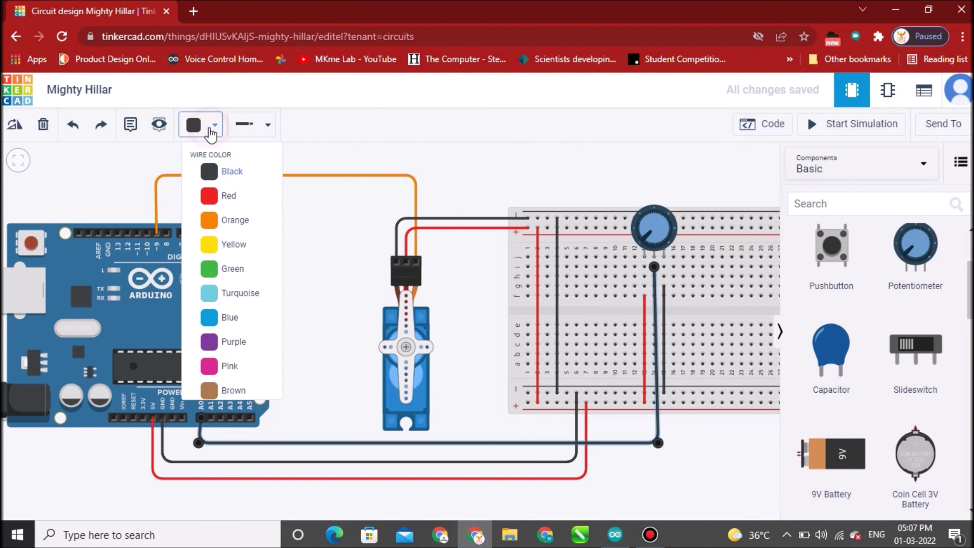
{"action": "left_click", "coordinate": [210, 248]}
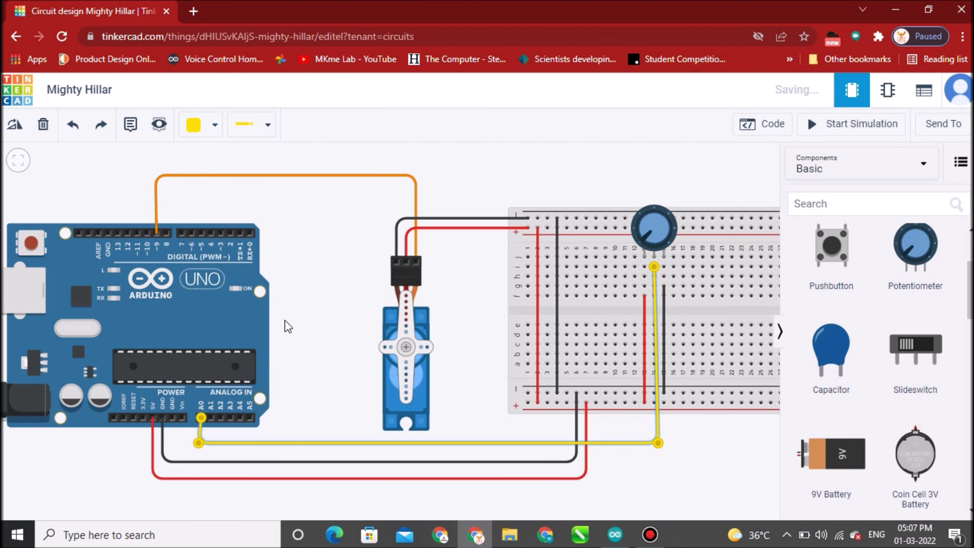
{"action": "left_click", "coordinate": [310, 338]}
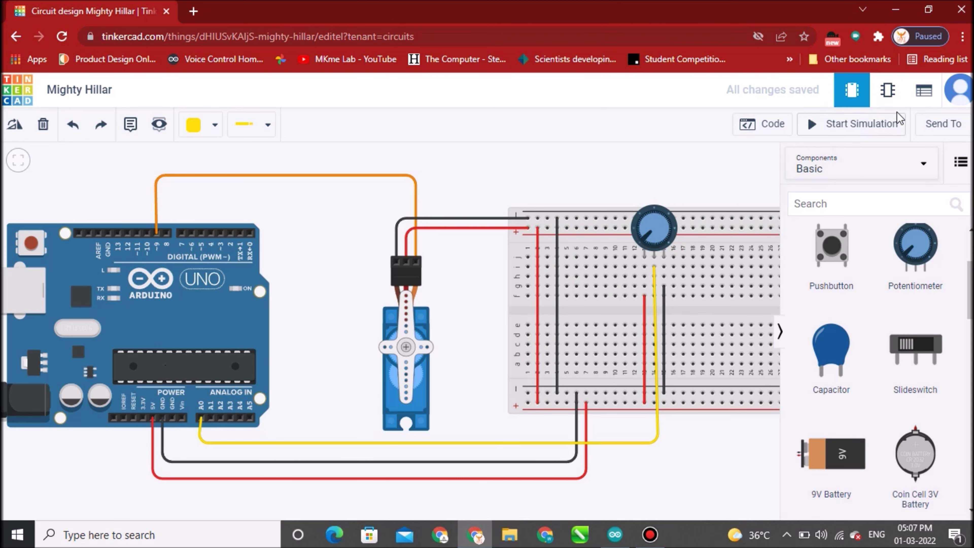
Examine the circuit's schematic and component list, and return to the circuit view.
{"action": "left_click", "coordinate": [888, 96]}
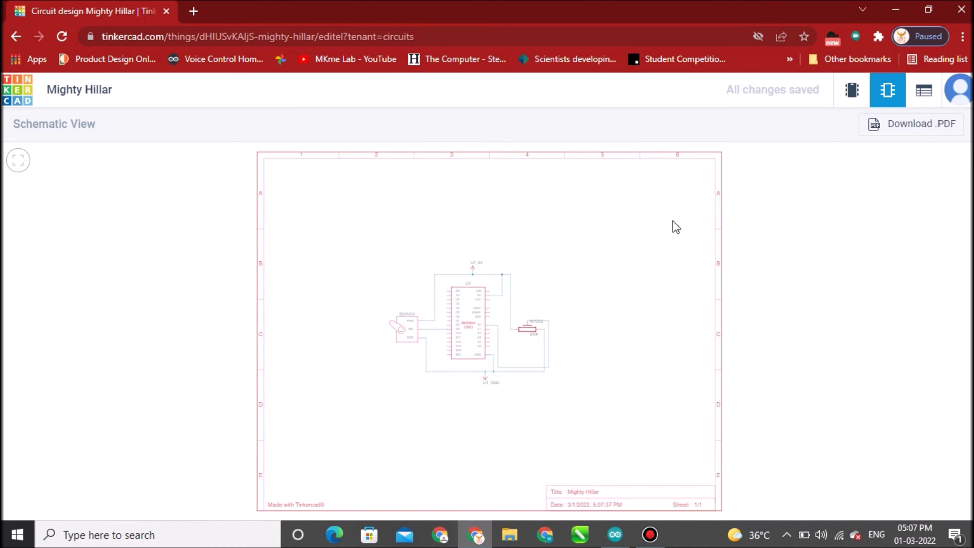
{"action": "scroll", "coordinate": [481, 346], "scroll_direction": "up", "scroll_amount": 3}
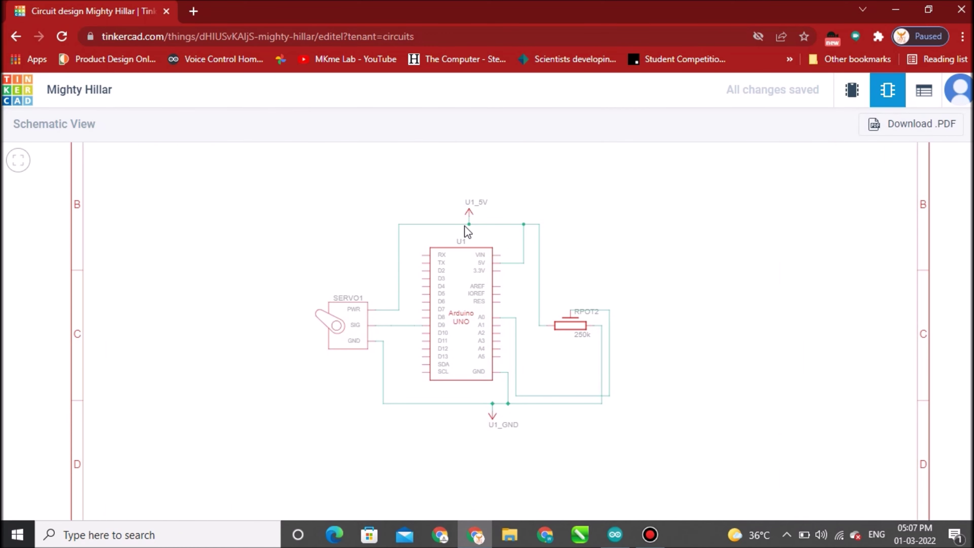
{"action": "scroll", "coordinate": [524, 380], "scroll_direction": "up", "scroll_amount": 2}
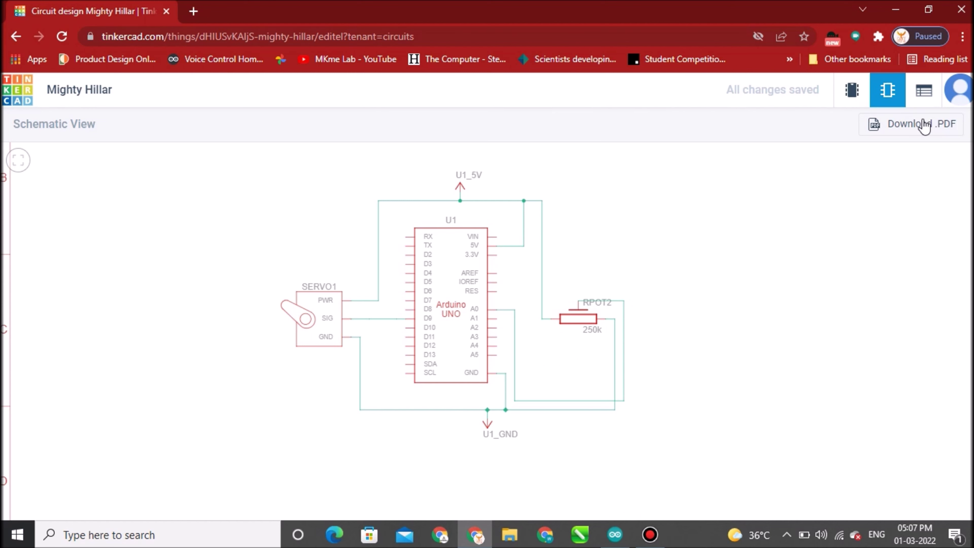
{"action": "left_click", "coordinate": [923, 91]}
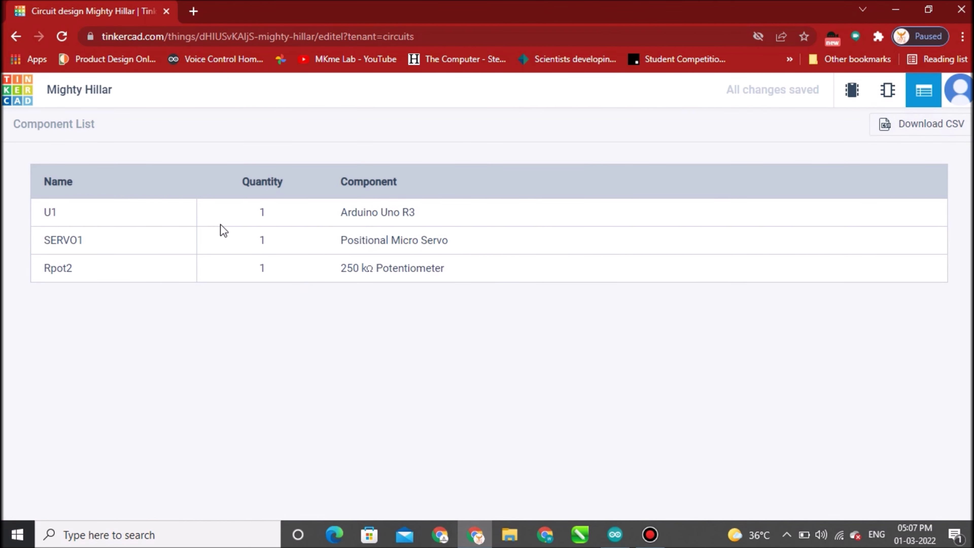
{"action": "left_click", "coordinate": [852, 89]}
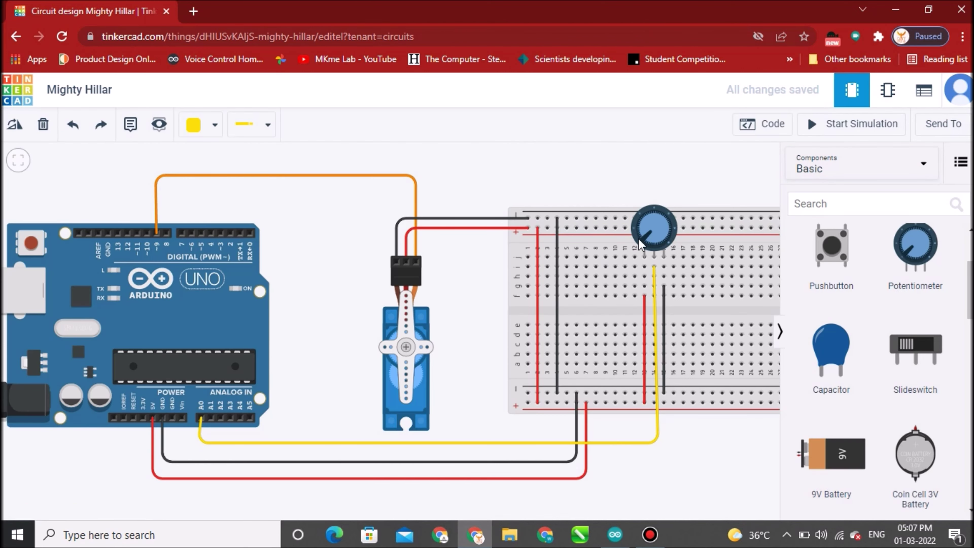
Open the Arduino's code, switch the editor from Blocks to Text, and delete all the default code.
{"action": "scroll", "coordinate": [486, 173], "scroll_direction": "down", "scroll_amount": 3}
{"action": "left_click_drag", "start_coordinate": [516, 169], "coordinate": [465, 187]}
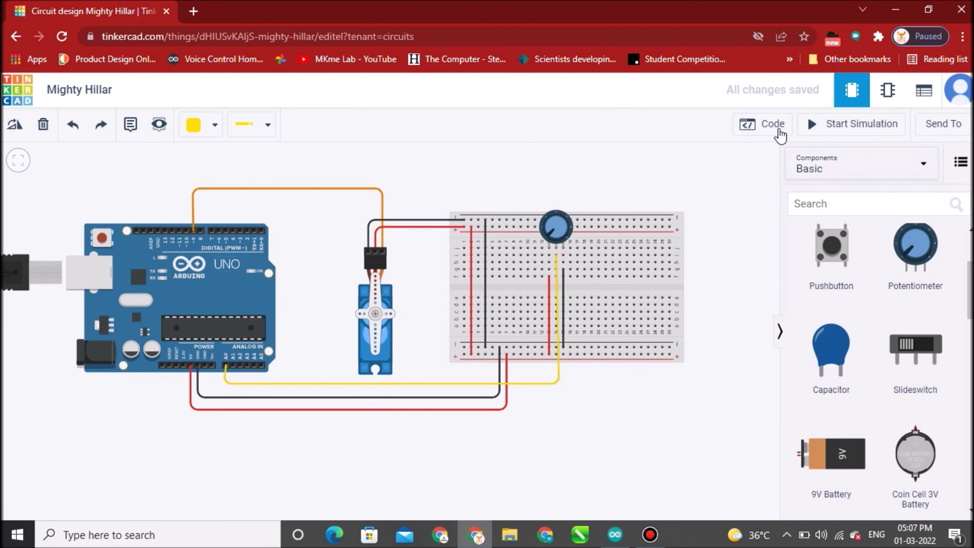
{"action": "left_click", "coordinate": [772, 130]}
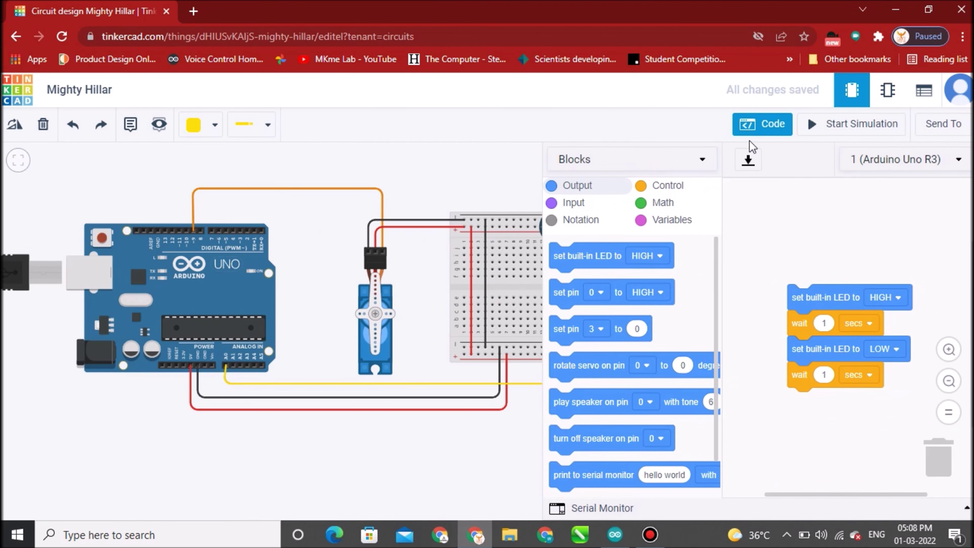
{"action": "left_click", "coordinate": [673, 160]}
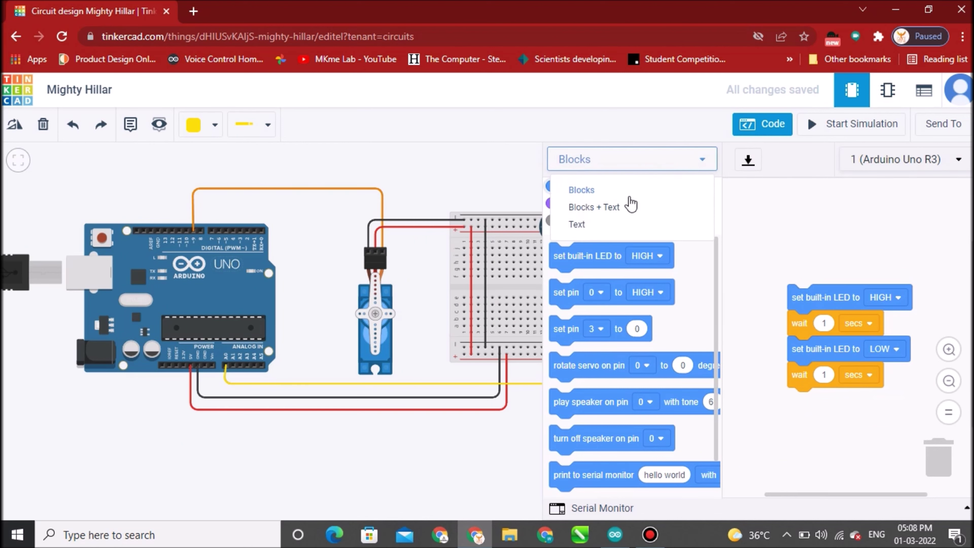
{"action": "left_click", "coordinate": [602, 224]}
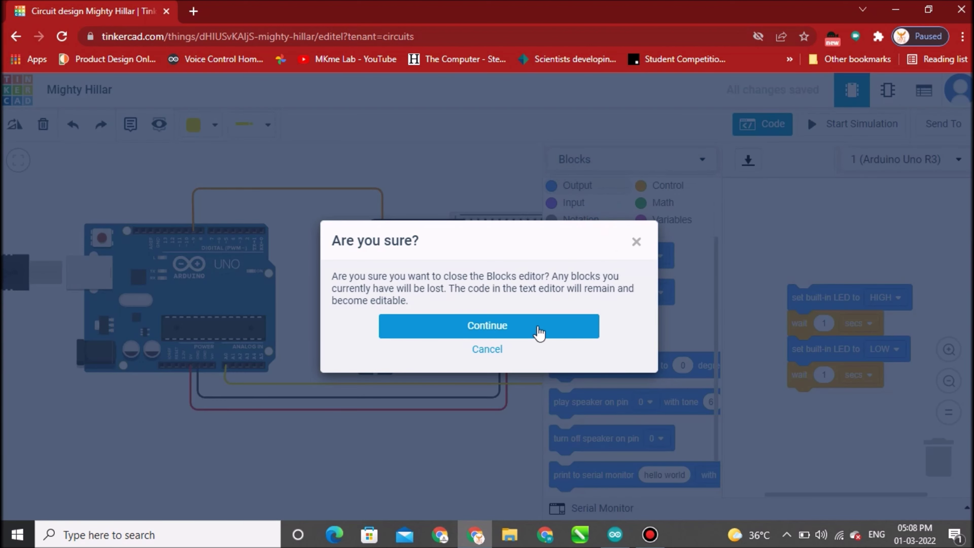
{"action": "left_click", "coordinate": [548, 332]}
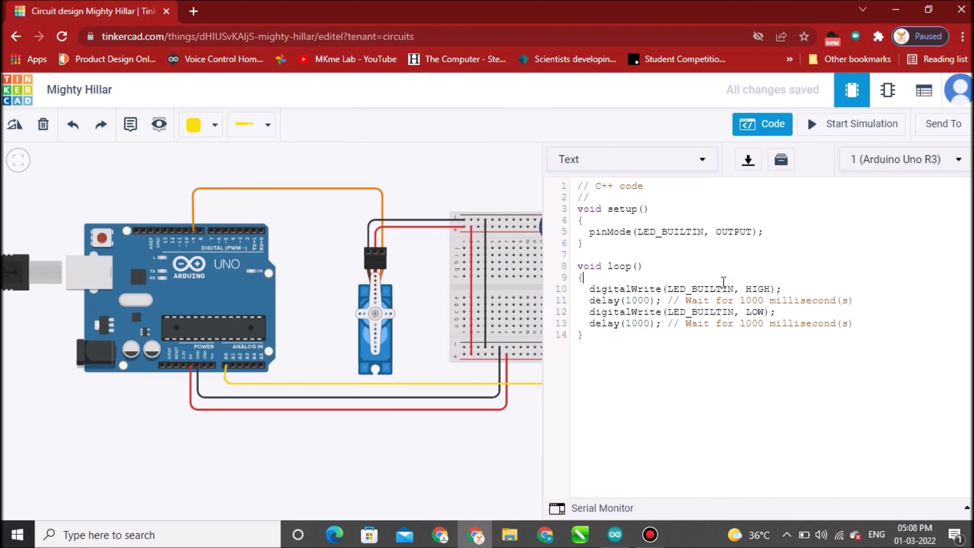
{"action": "key", "text": "ctrl+a"}
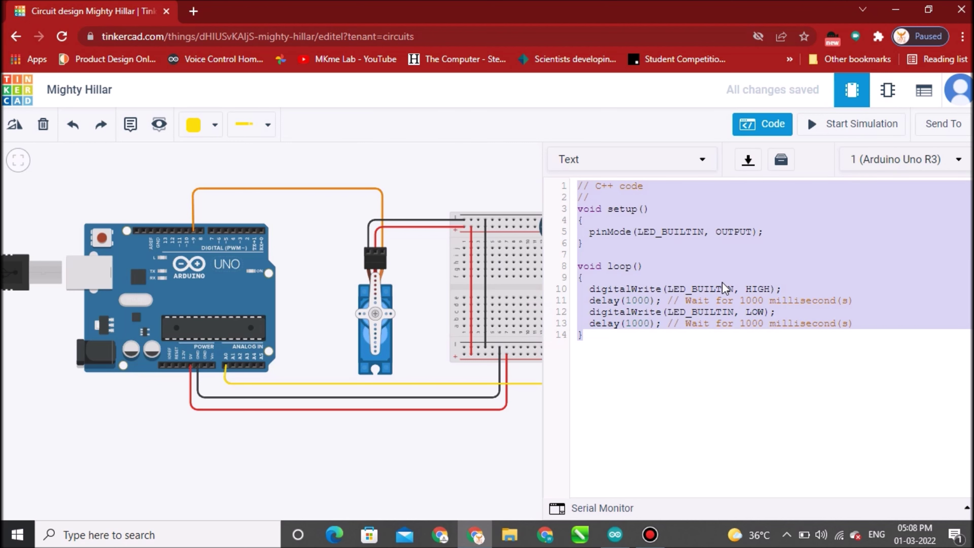
{"action": "key", "text": "BackSpace"}
Copy the whole Uno_with_potentiometer_and_servo sketch from the Arduino IDE and paste it into Tinkercad's empty code editor.
{"action": "left_click", "coordinate": [621, 535]}
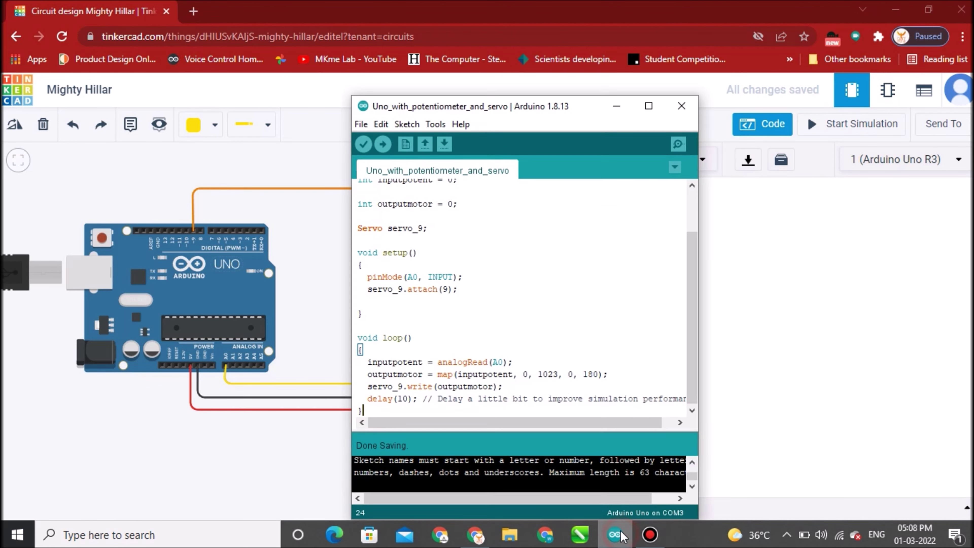
{"action": "scroll", "coordinate": [431, 255], "scroll_direction": "up", "scroll_amount": 2}
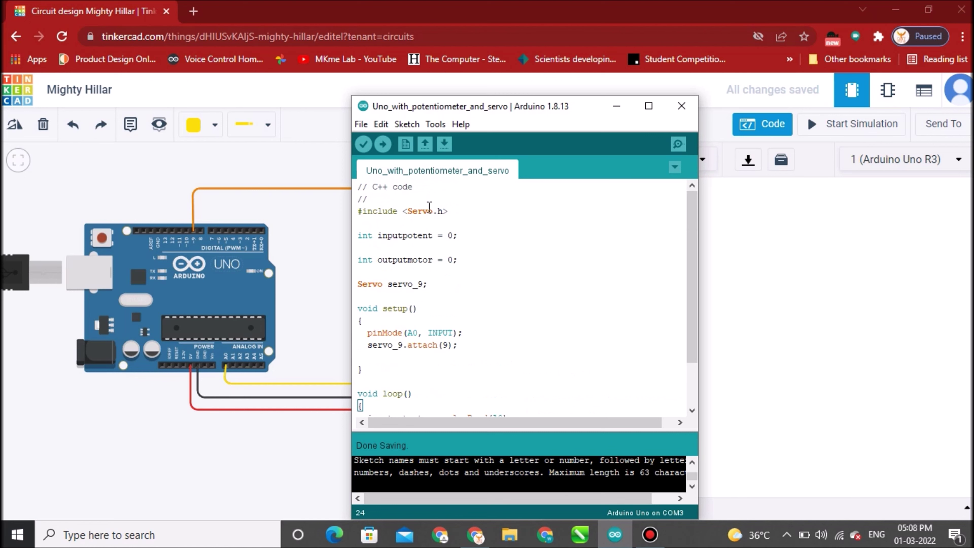
{"action": "key", "text": "ctrl+a"}
{"action": "key", "text": "ctrl+c"}
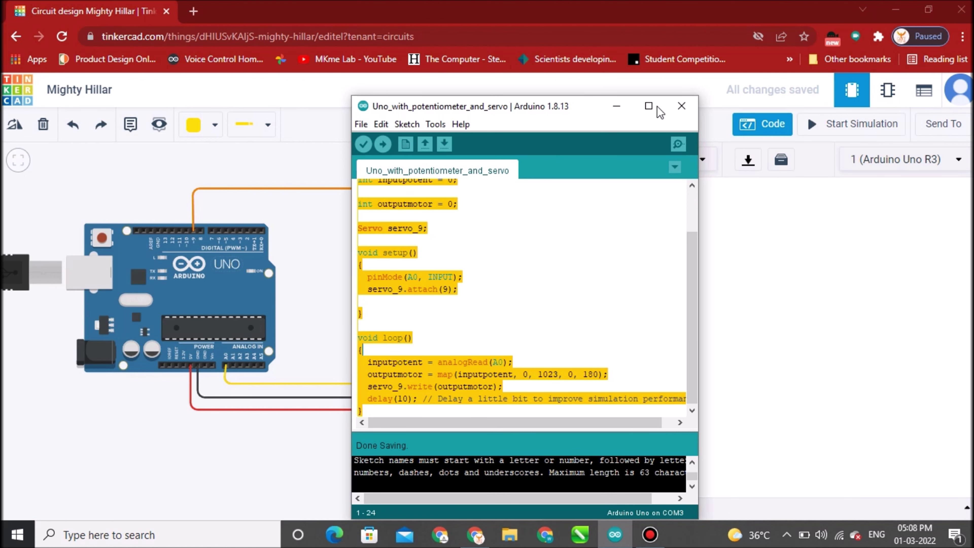
{"action": "left_click", "coordinate": [616, 106]}
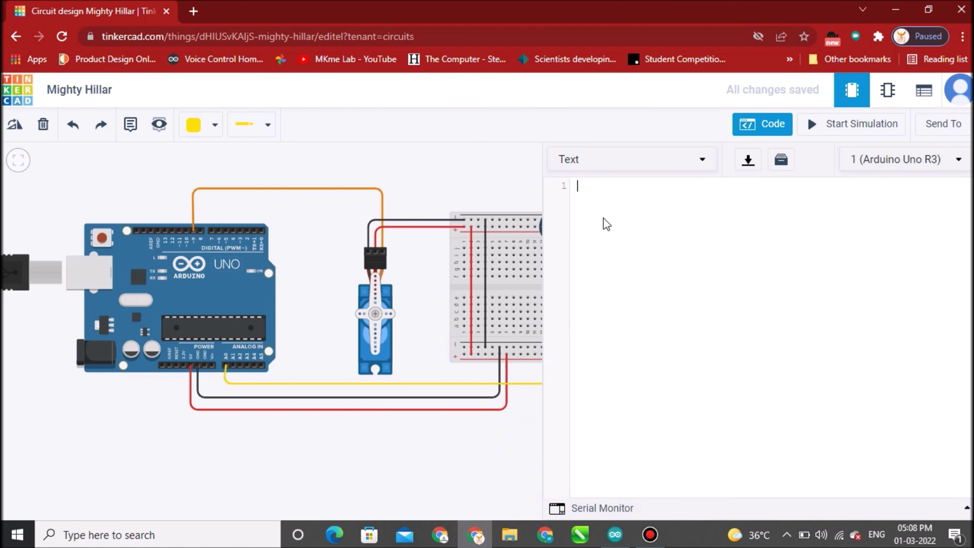
{"action": "key", "text": "ctrl+v"}
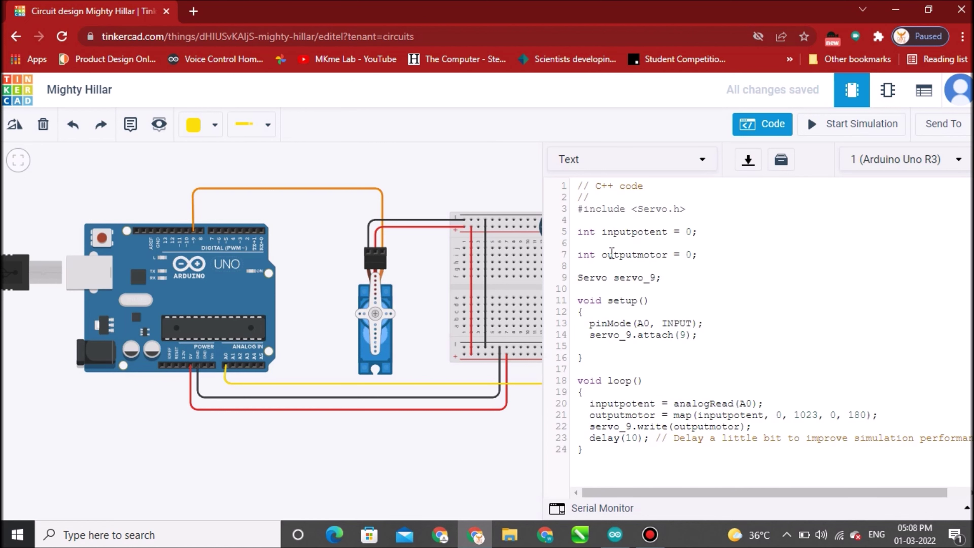
Examine the code's inputpotent, outputmotor and servo_9 declarations and trace the orange wire from the servo's signal pin to Arduino pin 9.
{"action": "left_click_drag", "start_coordinate": [402, 296], "coordinate": [333, 303]}
{"action": "left_click", "coordinate": [679, 235]}
{"action": "left_click", "coordinate": [655, 255]}
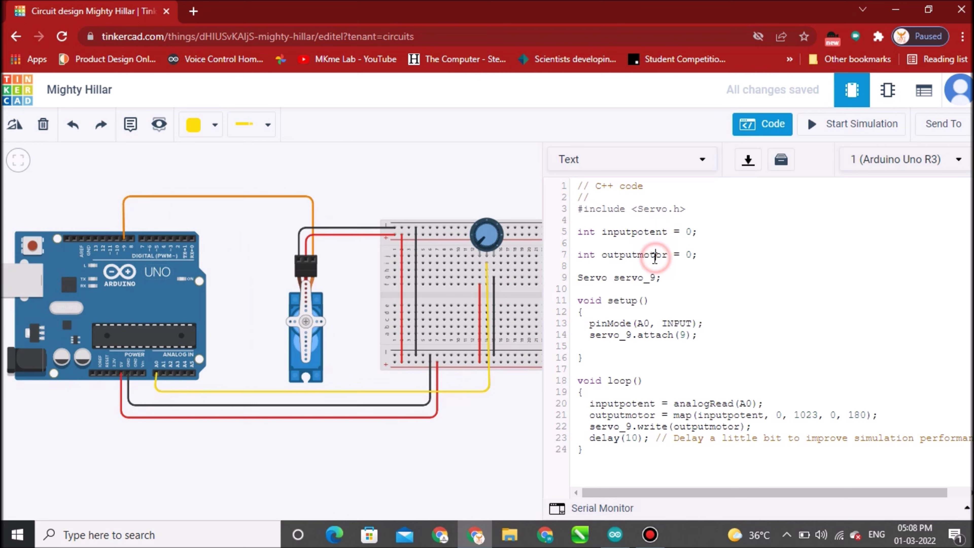
{"action": "left_click", "coordinate": [696, 260]}
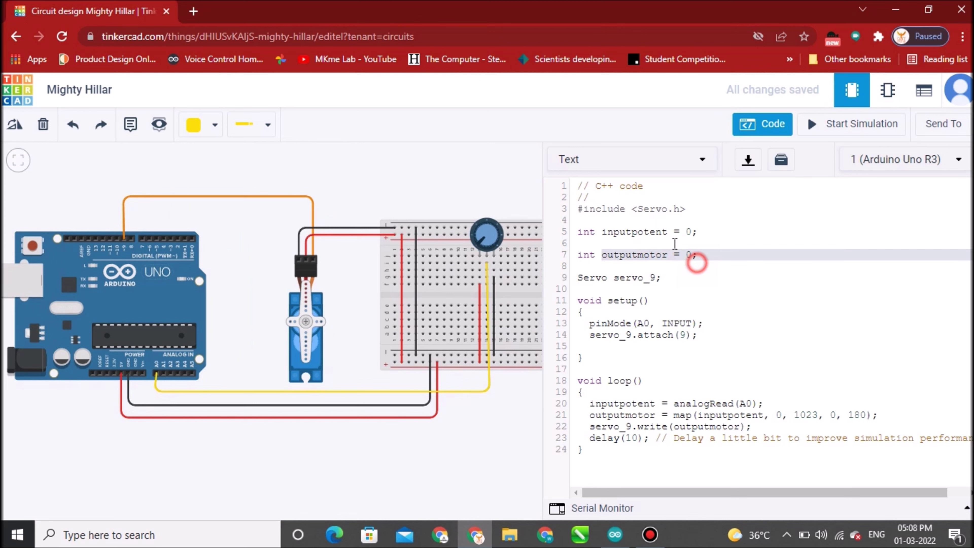
{"action": "left_click_drag", "start_coordinate": [643, 276], "coordinate": [659, 279]}
{"action": "left_click", "coordinate": [652, 279]}
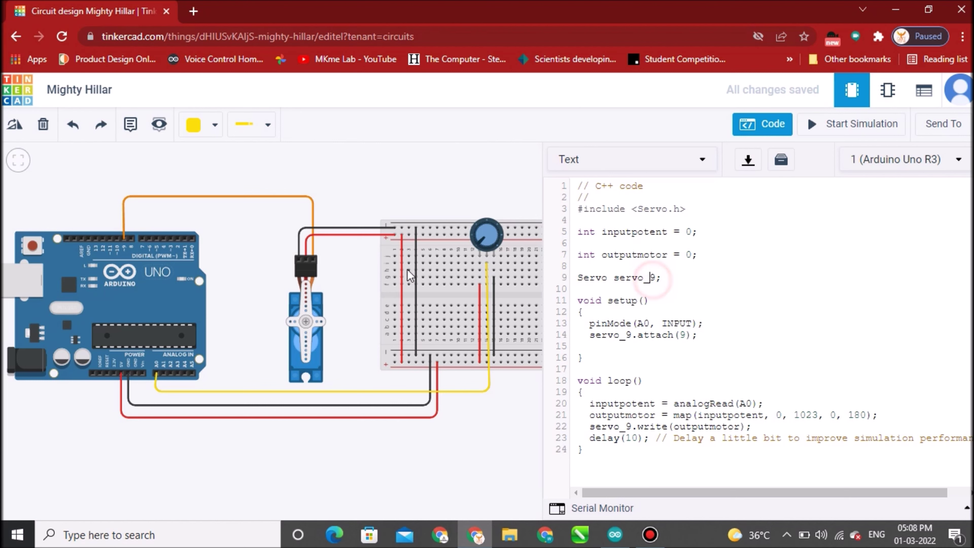
{"action": "left_click", "coordinate": [313, 202]}
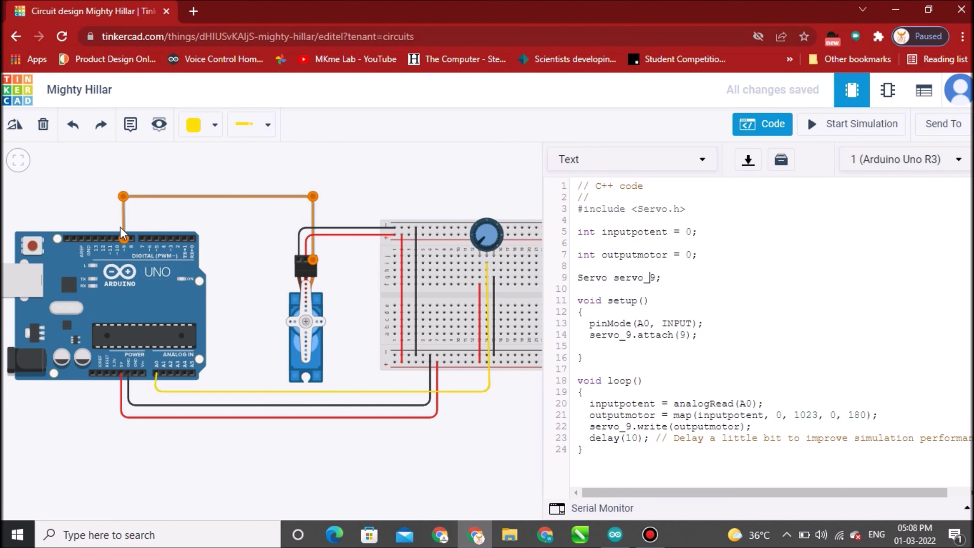
{"action": "left_click", "coordinate": [185, 220]}
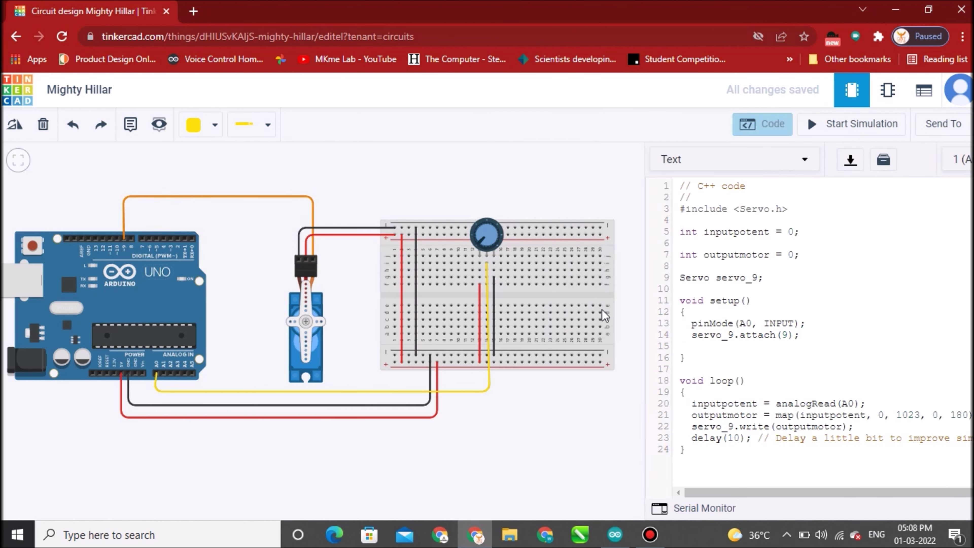
{"action": "left_click", "coordinate": [777, 132]}
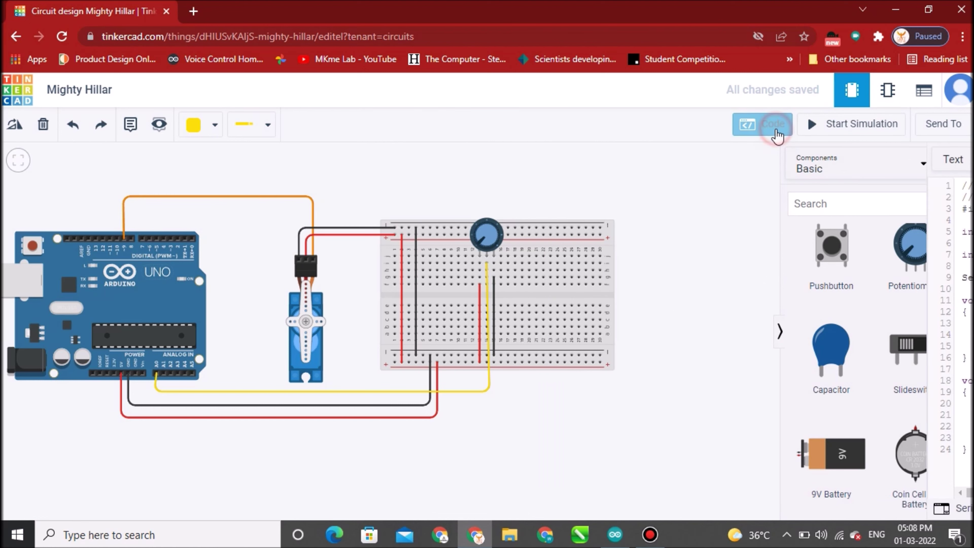
Examine the pinMode(A0, INPUT) line in setup and trace the yellow wire between pin A0 and the potentiometer.
{"action": "left_click", "coordinate": [647, 338]}
{"action": "scroll", "coordinate": [644, 322], "scroll_direction": "down", "scroll_amount": 1}
{"action": "left_click_drag", "start_coordinate": [635, 309], "coordinate": [668, 314]}
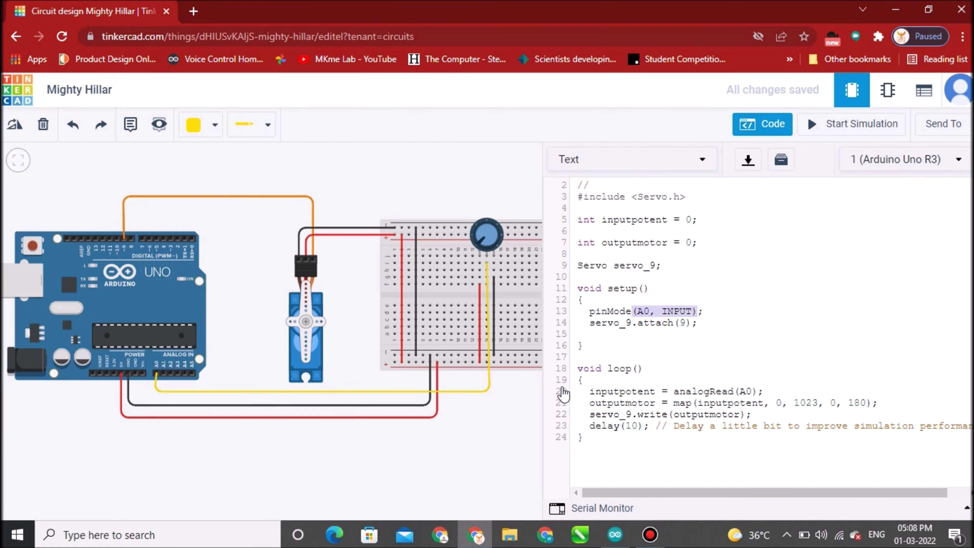
{"action": "left_click", "coordinate": [255, 473]}
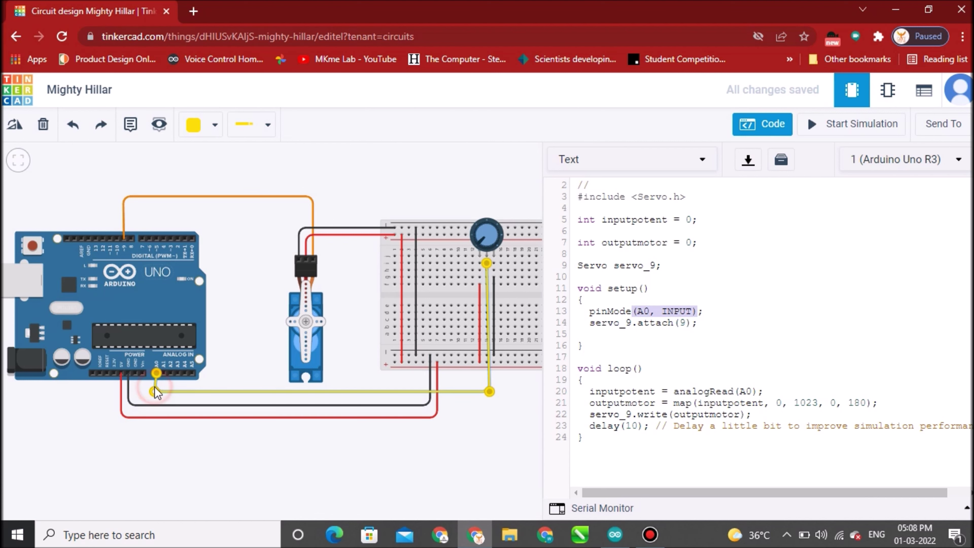
{"action": "left_click", "coordinate": [762, 123]}
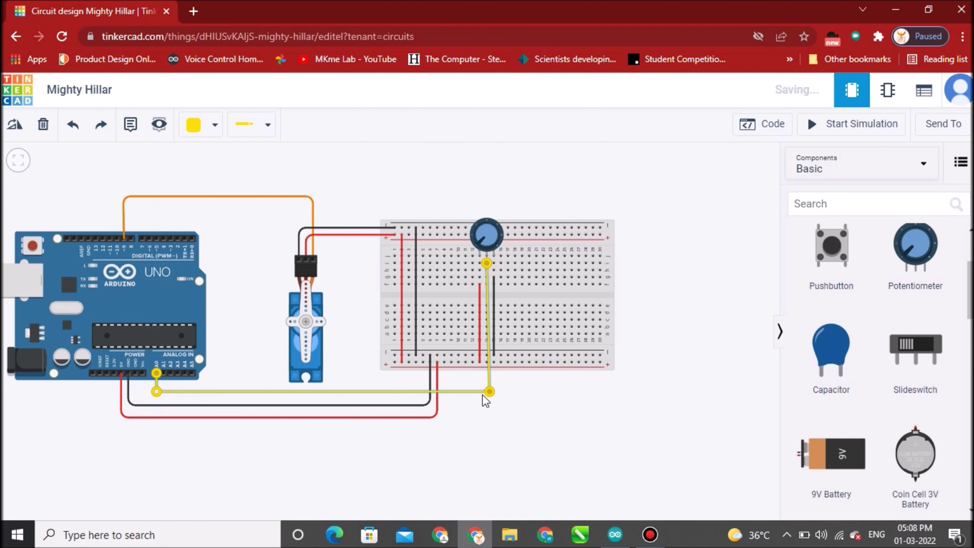
{"action": "left_click", "coordinate": [752, 129]}
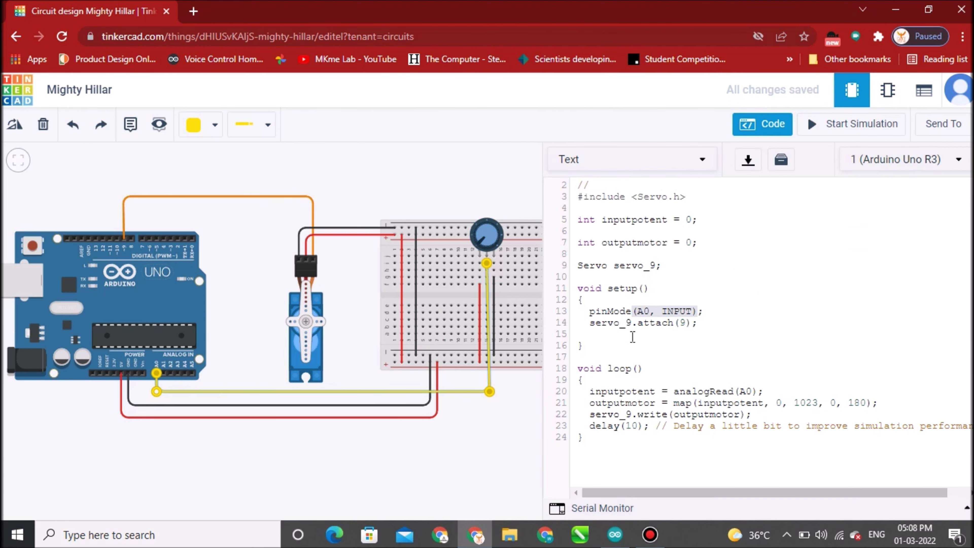
Review the loop's analogRead, map, servo write and delay lines against the micro servo and potentiometer in the circuit.
{"action": "left_click", "coordinate": [632, 333]}
{"action": "left_click_drag", "start_coordinate": [632, 391], "coordinate": [733, 391]}
{"action": "left_click", "coordinate": [661, 391]}
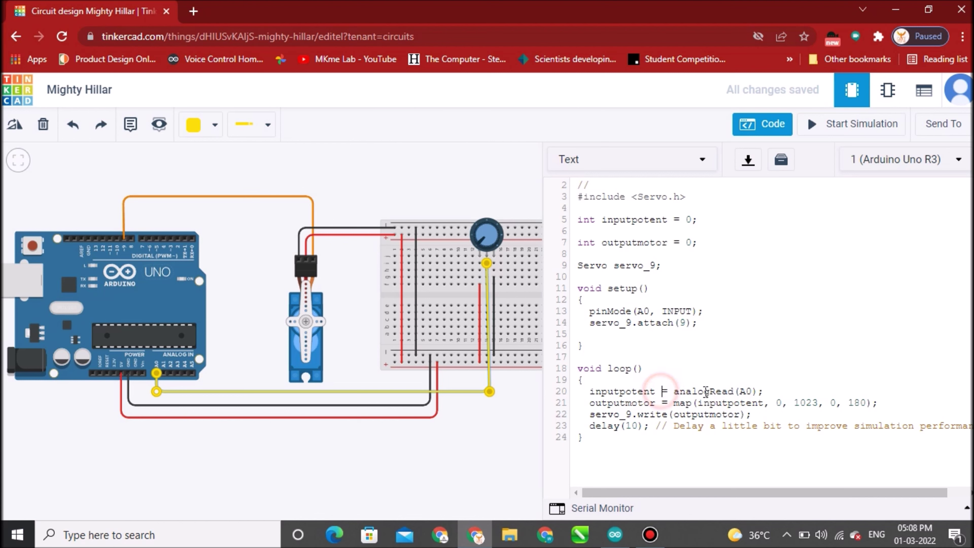
{"action": "left_click", "coordinate": [705, 391]}
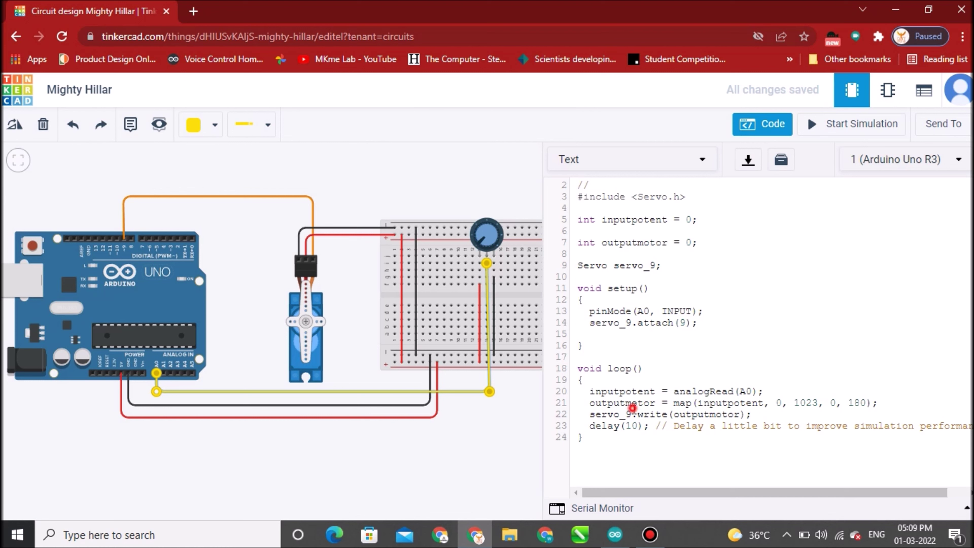
{"action": "left_click_drag", "start_coordinate": [632, 408], "coordinate": [747, 410]}
{"action": "left_click", "coordinate": [746, 406]}
{"action": "left_click_drag", "start_coordinate": [655, 403], "coordinate": [593, 403]}
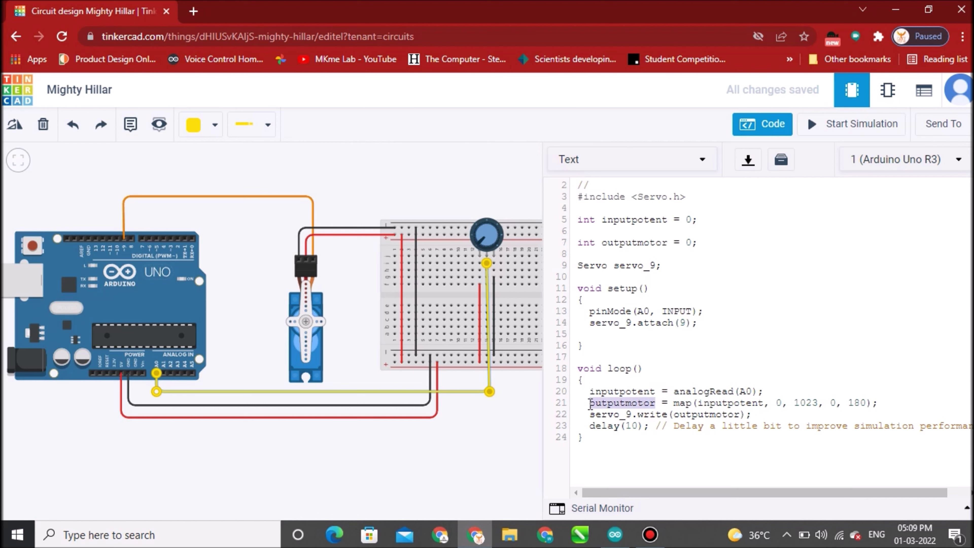
{"action": "left_click", "coordinate": [711, 403]}
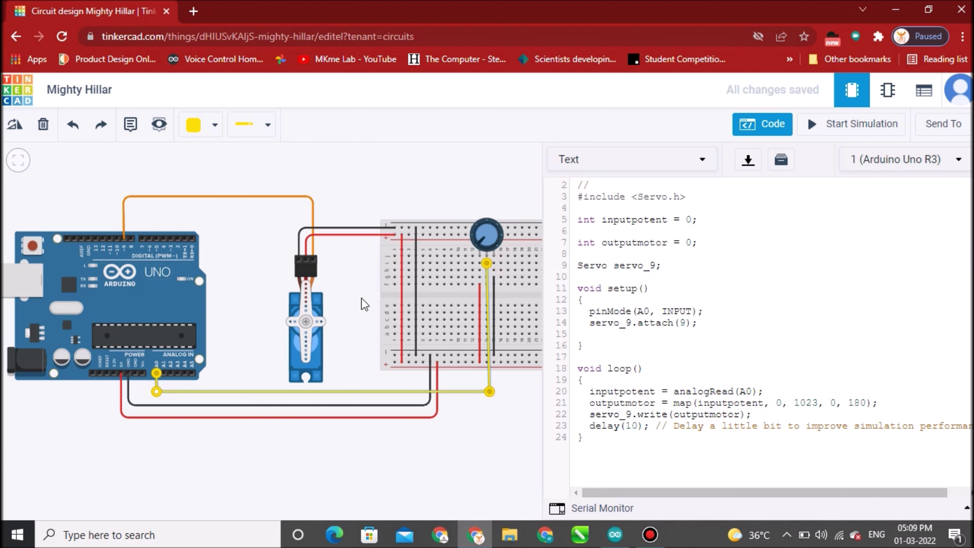
{"action": "left_click", "coordinate": [311, 337]}
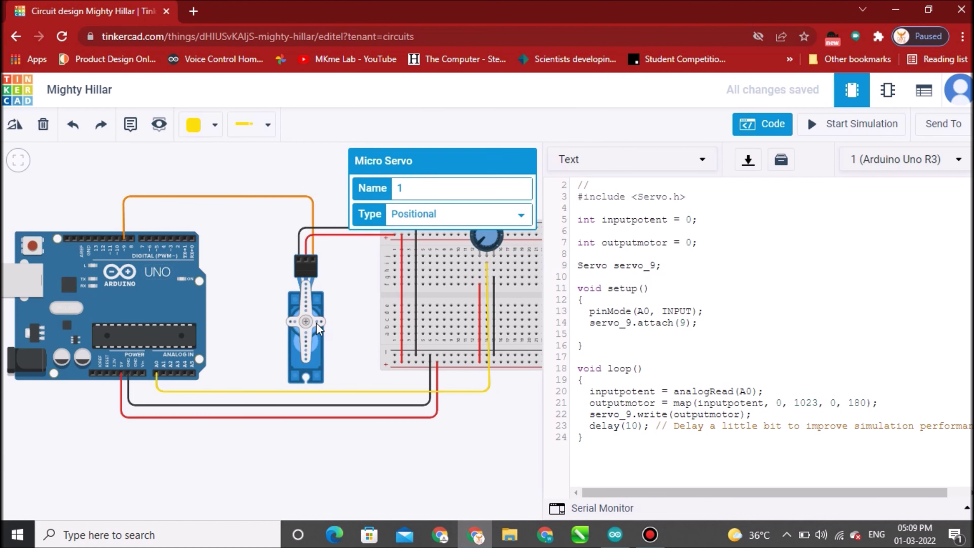
{"action": "left_click", "coordinate": [489, 246]}
{"action": "left_click", "coordinate": [646, 417]}
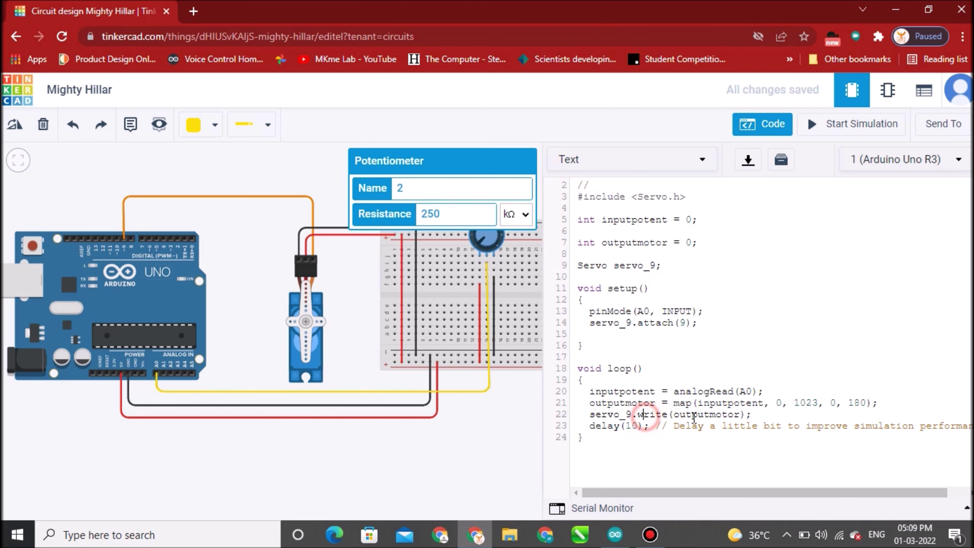
{"action": "left_click", "coordinate": [699, 417]}
{"action": "left_click", "coordinate": [631, 427]}
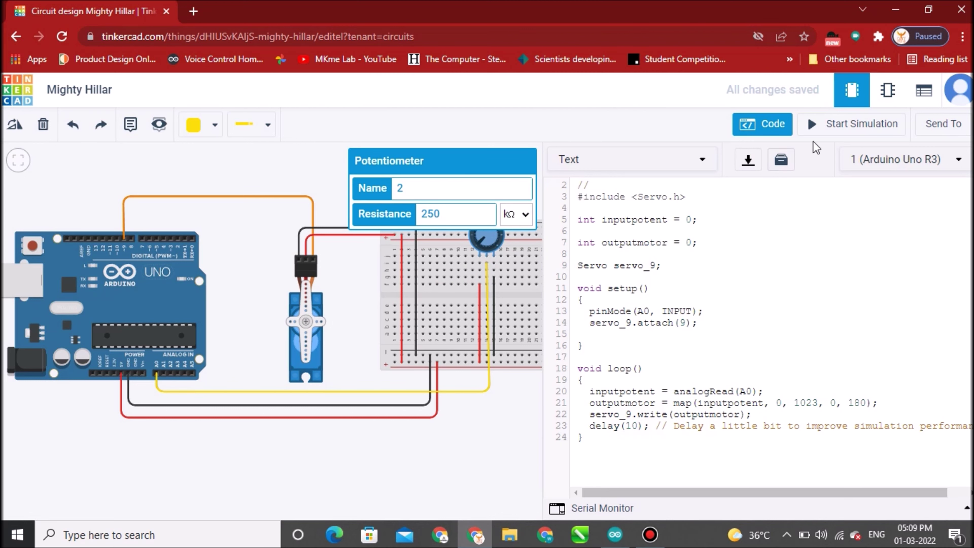
Start the simulation and turn the potentiometer's knob back and forth across its range to test the servo's rotation.
{"action": "left_click", "coordinate": [830, 130]}
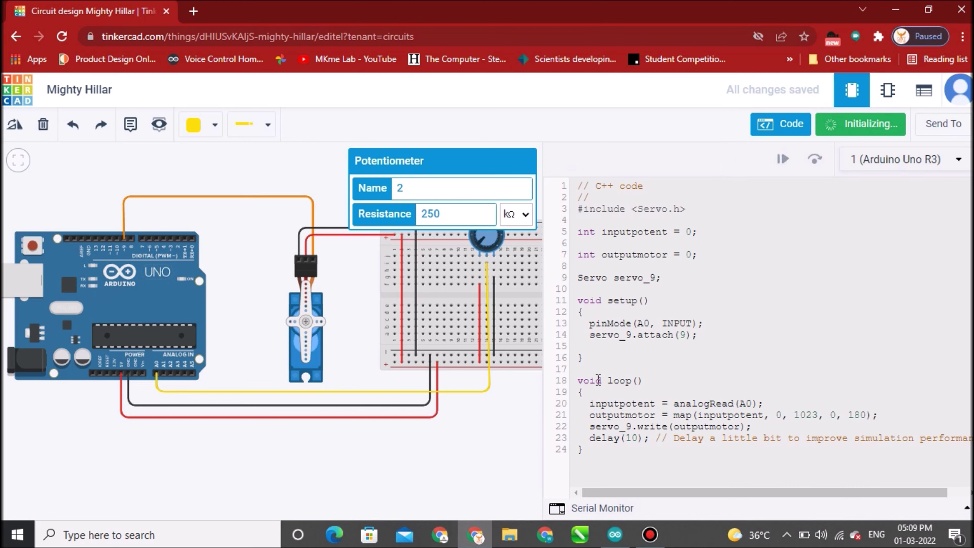
{"action": "left_click", "coordinate": [361, 274]}
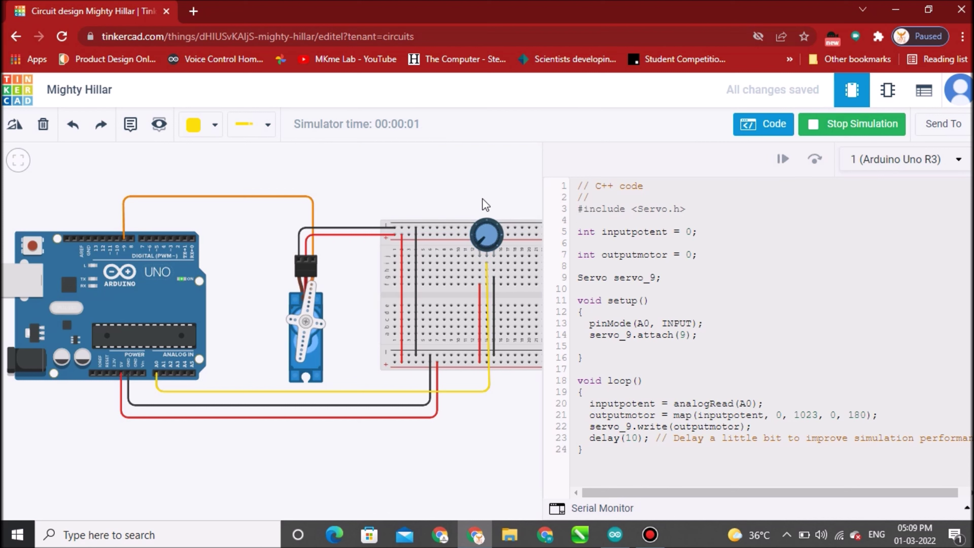
{"action": "mouse_move", "coordinate": [482, 240]}
{"action": "left_mouse_down"}
{"action": "mouse_move", "coordinate": [479, 224]}
{"action": "mouse_move", "coordinate": [496, 217]}
{"action": "mouse_move", "coordinate": [498, 251]}
{"action": "left_mouse_up"}
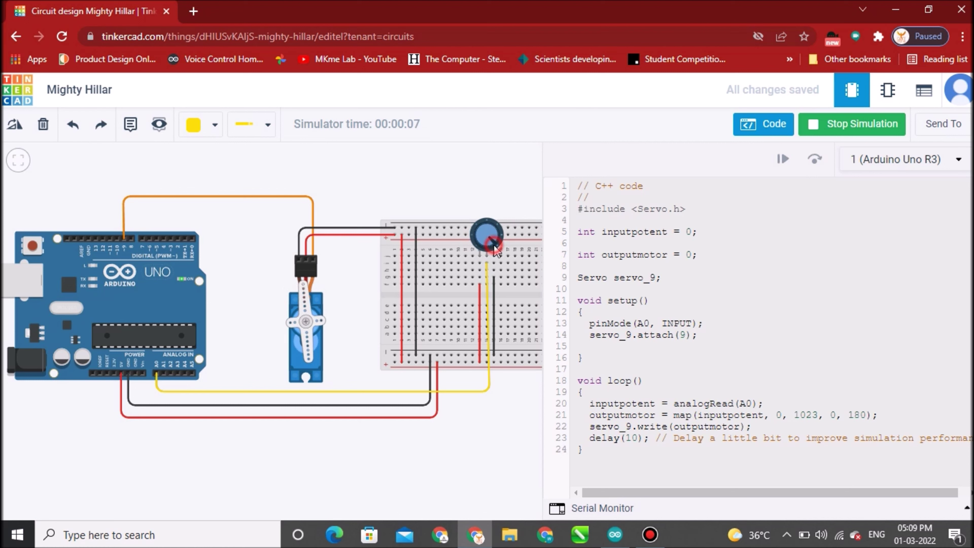
{"action": "mouse_move", "coordinate": [495, 248]}
{"action": "left_mouse_down"}
{"action": "mouse_move", "coordinate": [493, 224]}
{"action": "mouse_move", "coordinate": [475, 225]}
{"action": "mouse_move", "coordinate": [483, 246]}
{"action": "mouse_move", "coordinate": [475, 225]}
{"action": "mouse_move", "coordinate": [492, 221]}
{"action": "mouse_move", "coordinate": [497, 234]}
{"action": "left_mouse_up"}
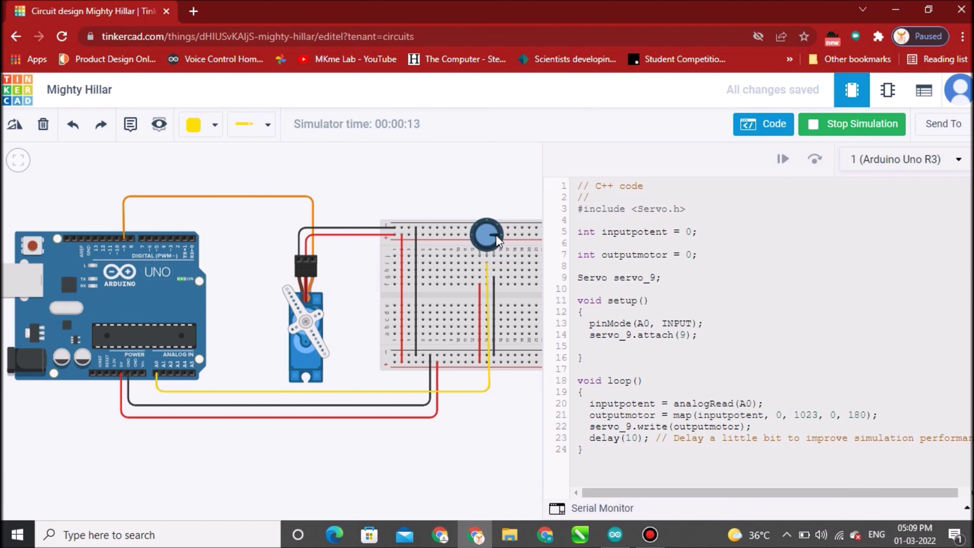
{"action": "left_click", "coordinate": [460, 198]}
{"action": "mouse_move", "coordinate": [478, 236]}
{"action": "left_mouse_down"}
{"action": "mouse_move", "coordinate": [490, 222]}
{"action": "mouse_move", "coordinate": [502, 238]}
{"action": "mouse_move", "coordinate": [471, 230]}
{"action": "mouse_move", "coordinate": [466, 249]}
{"action": "mouse_move", "coordinate": [477, 219]}
{"action": "mouse_move", "coordinate": [502, 220]}
{"action": "mouse_move", "coordinate": [506, 240]}
{"action": "mouse_move", "coordinate": [487, 218]}
{"action": "mouse_move", "coordinate": [466, 239]}
{"action": "mouse_move", "coordinate": [494, 224]}
{"action": "mouse_move", "coordinate": [499, 243]}
{"action": "mouse_move", "coordinate": [480, 225]}
{"action": "left_mouse_up"}
{"action": "left_click", "coordinate": [476, 230]}
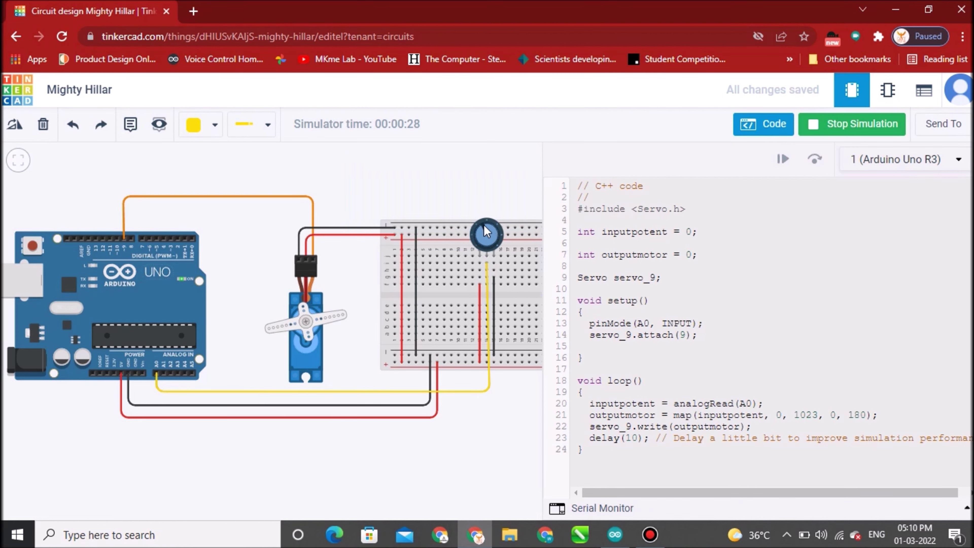
{"action": "left_click_drag", "start_coordinate": [486, 230], "coordinate": [507, 236]}
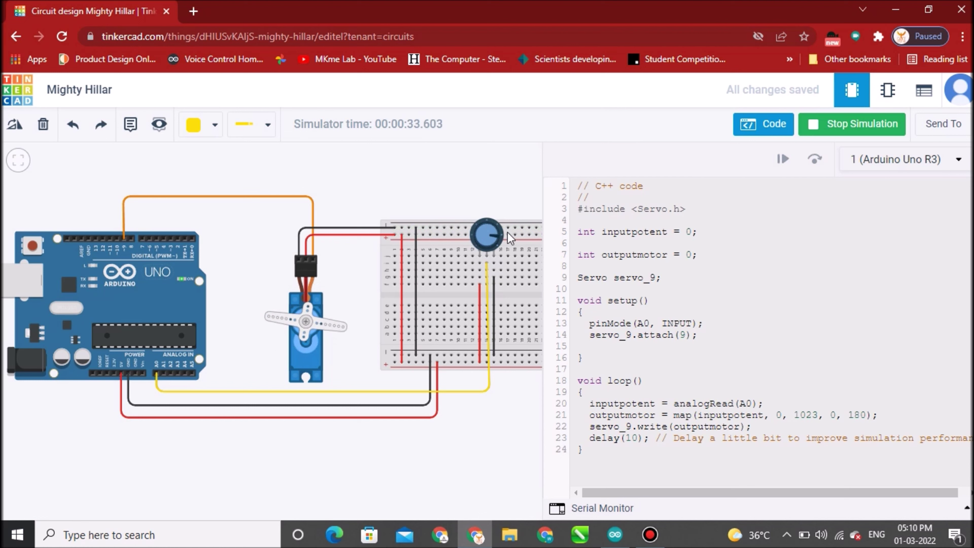
Stop the simulation and close the code editor to show the whole circuit.
{"action": "left_click", "coordinate": [496, 185]}
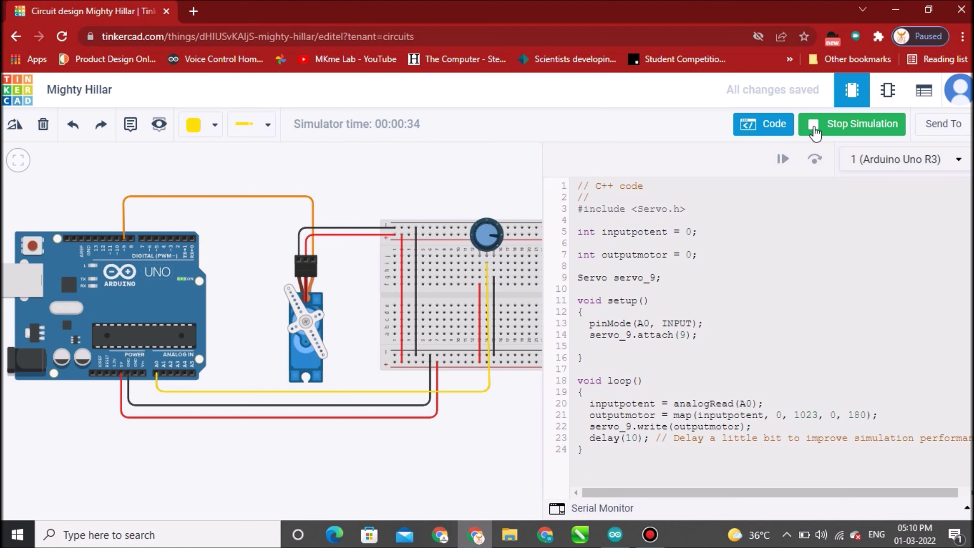
{"action": "left_click", "coordinate": [833, 125]}
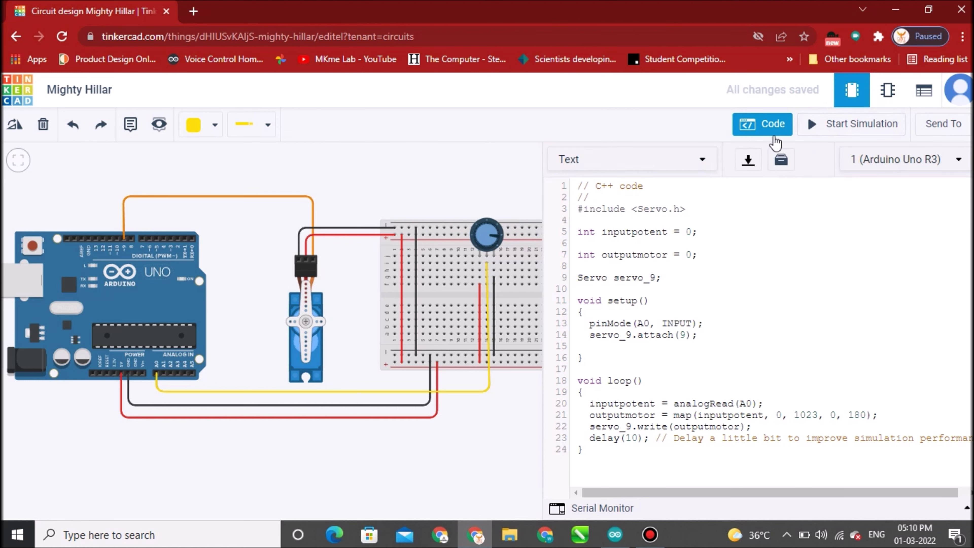
{"action": "scroll", "coordinate": [470, 211], "scroll_direction": "down", "scroll_amount": 2}
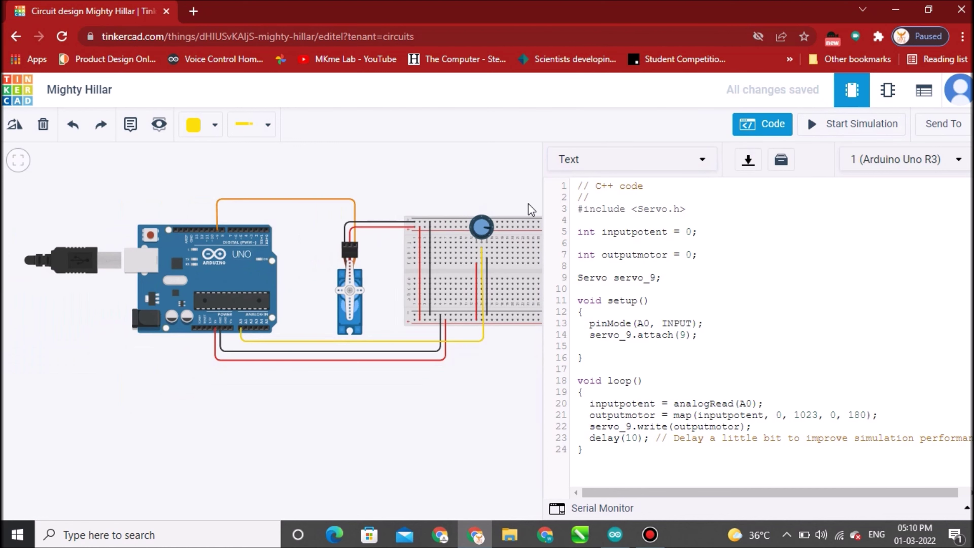
{"action": "left_click", "coordinate": [763, 130]}
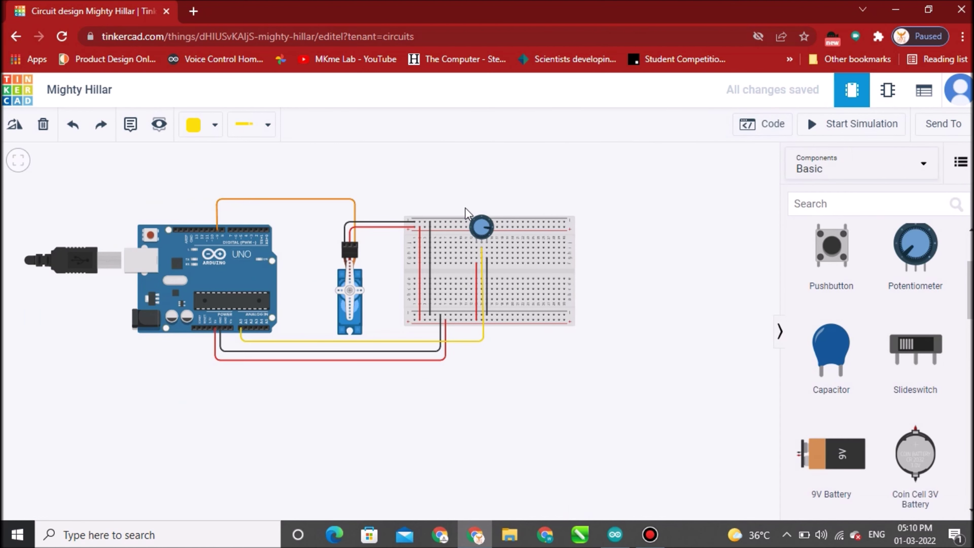